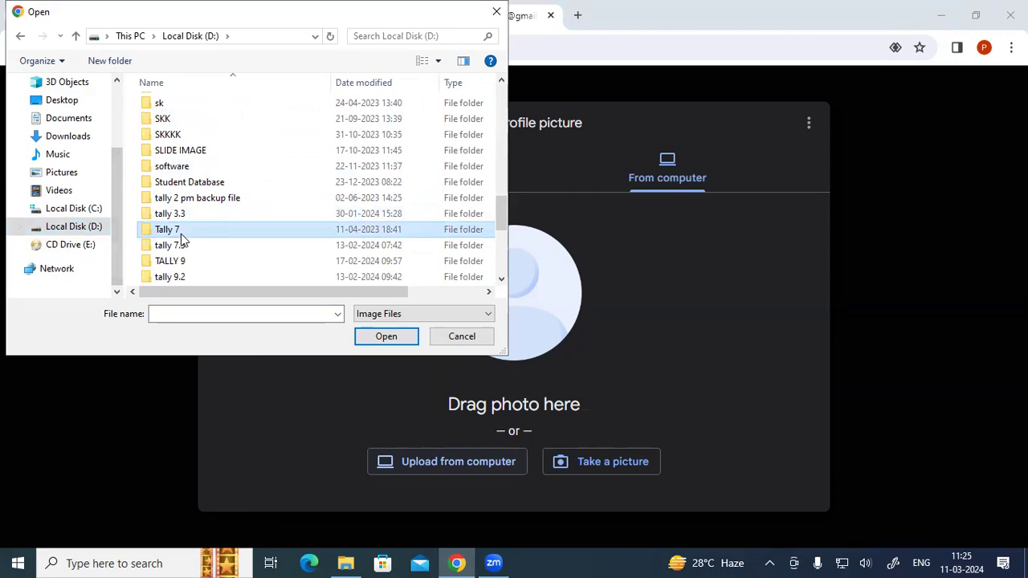
- Browse to the Code\images folder on drive D and upload the photo p
{"action": "scroll", "coordinate": [181, 234], "scroll_direction": "down", "scroll_amount": 5}
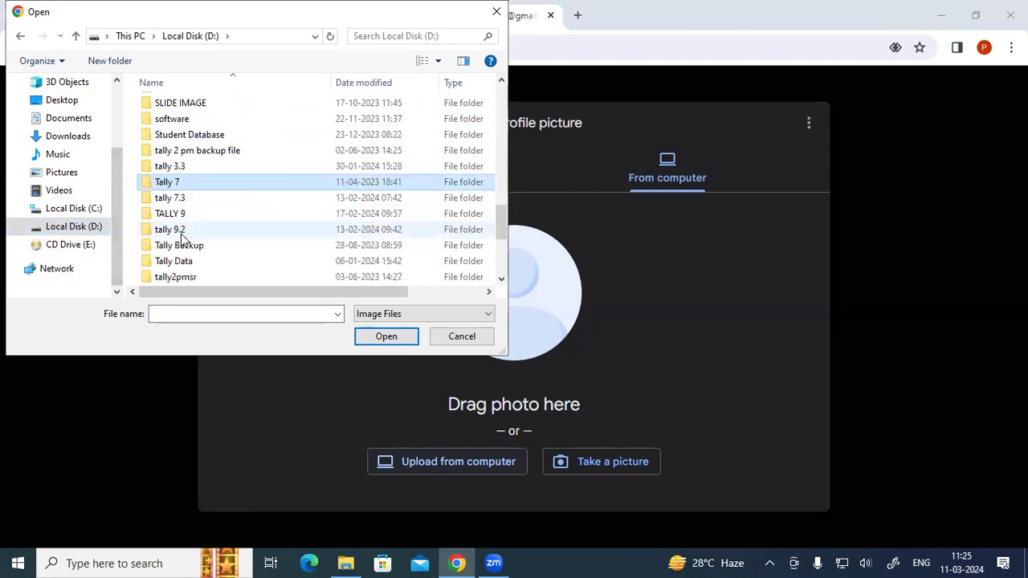
{"action": "scroll", "coordinate": [183, 233], "scroll_direction": "up", "scroll_amount": 2}
{"action": "scroll", "coordinate": [181, 237], "scroll_direction": "up", "scroll_amount": 5}
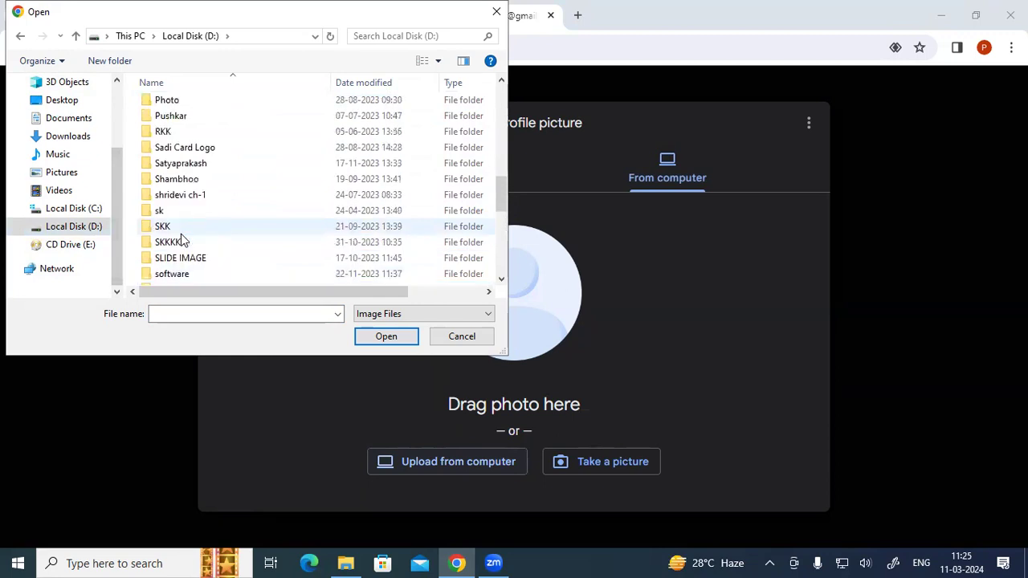
{"action": "scroll", "coordinate": [181, 238], "scroll_direction": "up", "scroll_amount": 2}
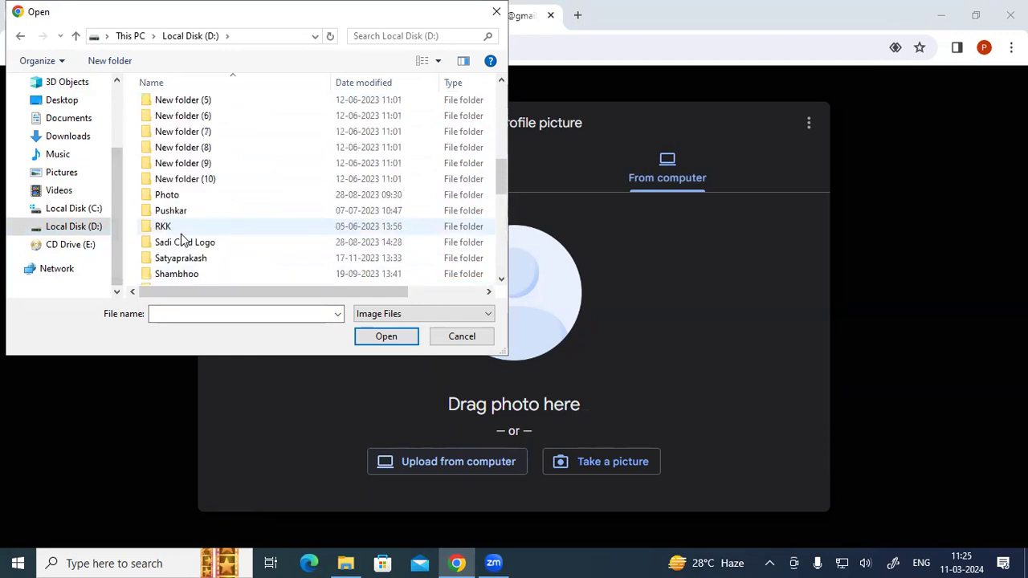
{"action": "double_click", "coordinate": [183, 213]}
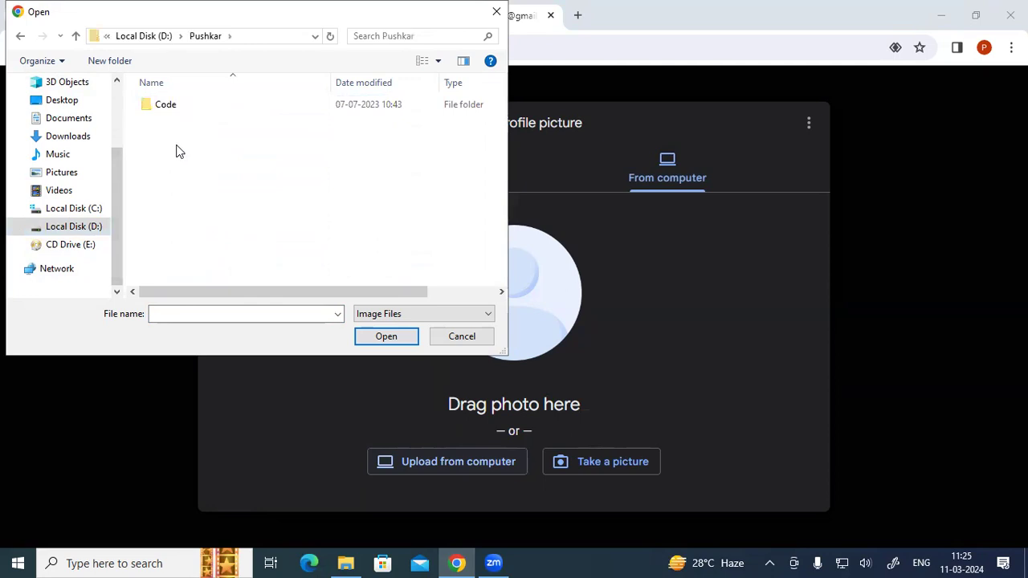
{"action": "double_click", "coordinate": [170, 107]}
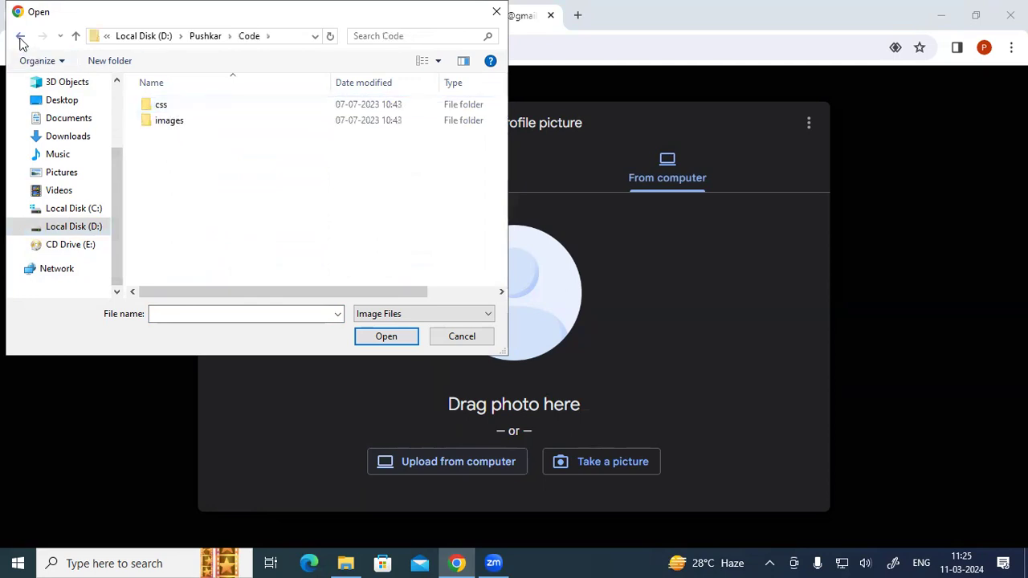
{"action": "double_click", "coordinate": [157, 125]}
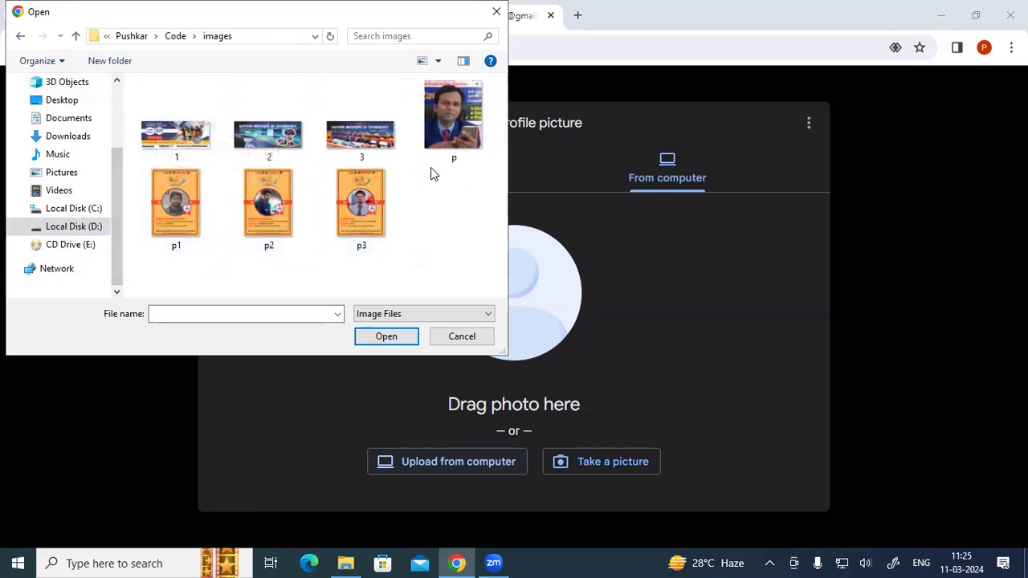
{"action": "left_click", "coordinate": [449, 135]}
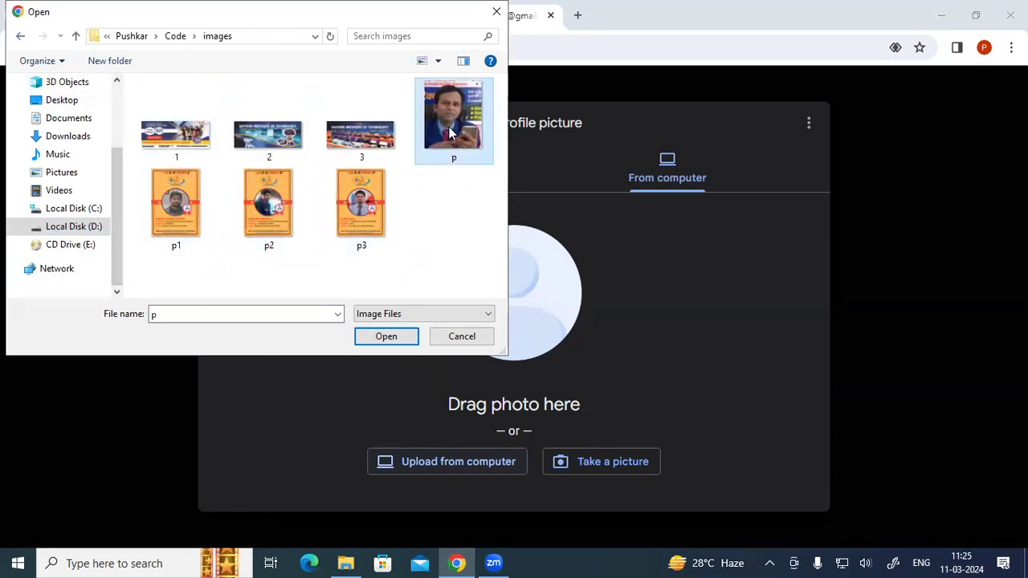
{"action": "left_click", "coordinate": [401, 338]}
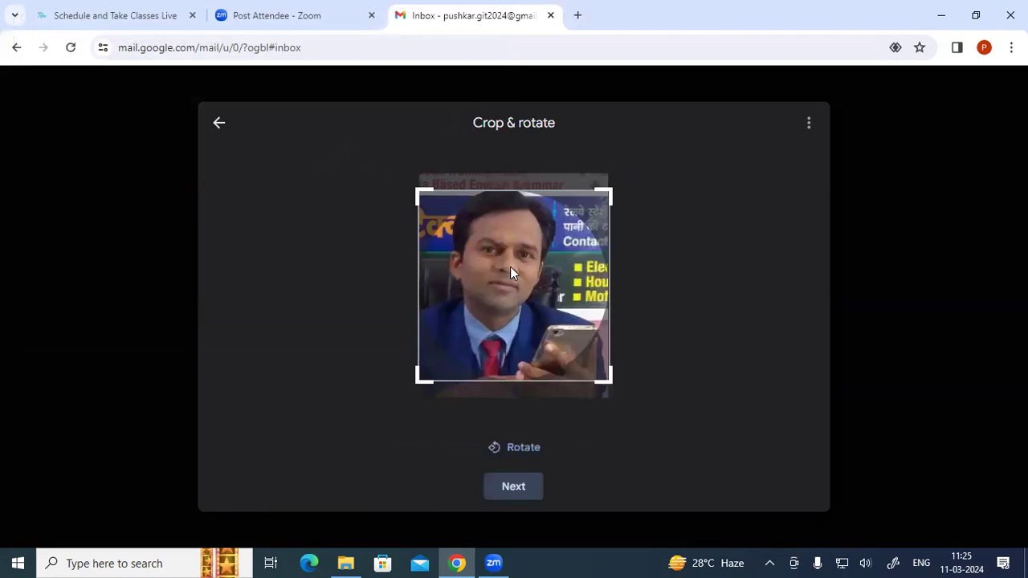
- Reposition the photo in the crop frame, save it as profile picture, and close the dialog
{"action": "left_click_drag", "start_coordinate": [510, 266], "coordinate": [533, 306]}
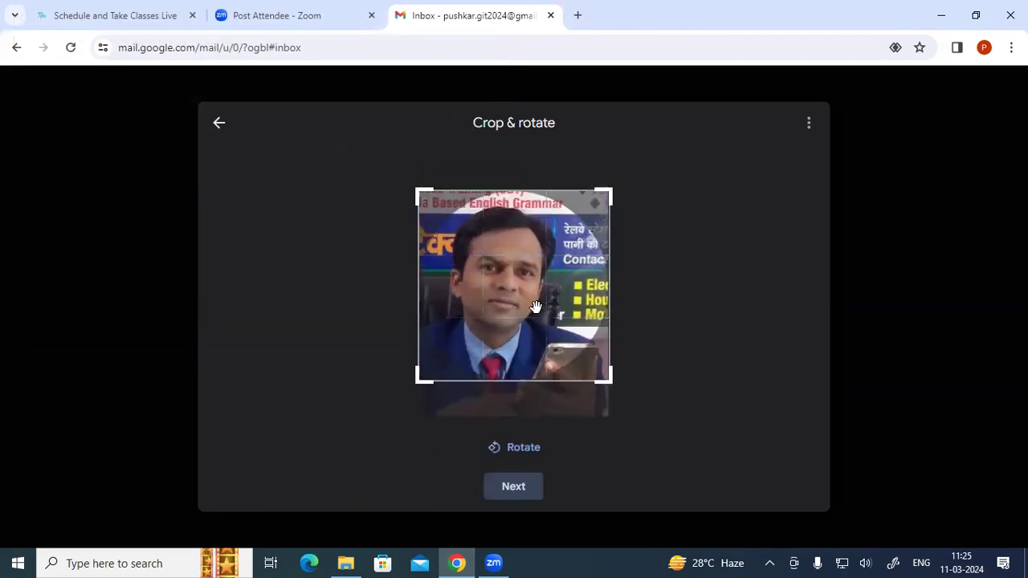
{"action": "left_click", "coordinate": [522, 485]}
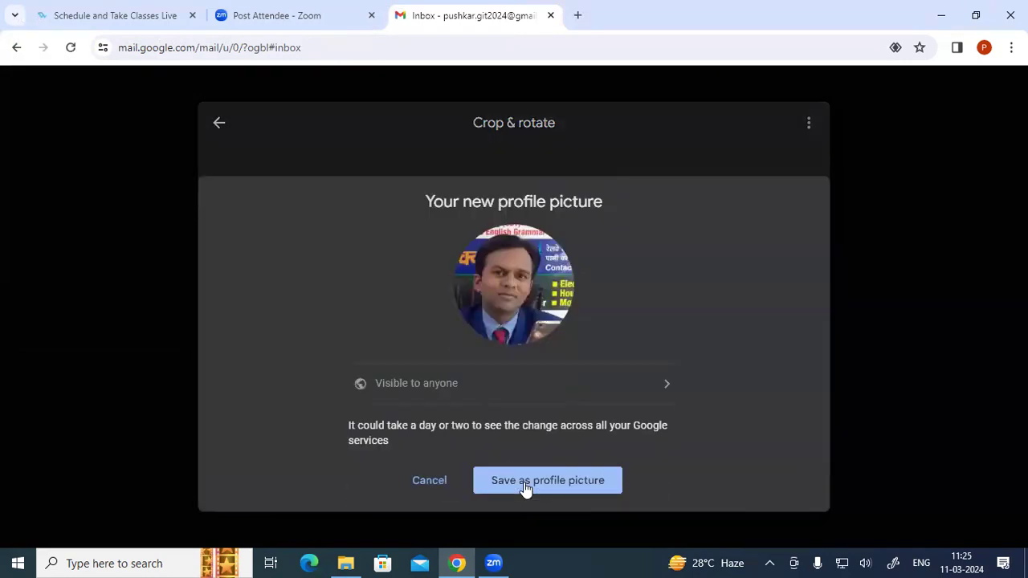
{"action": "left_click", "coordinate": [525, 482]}
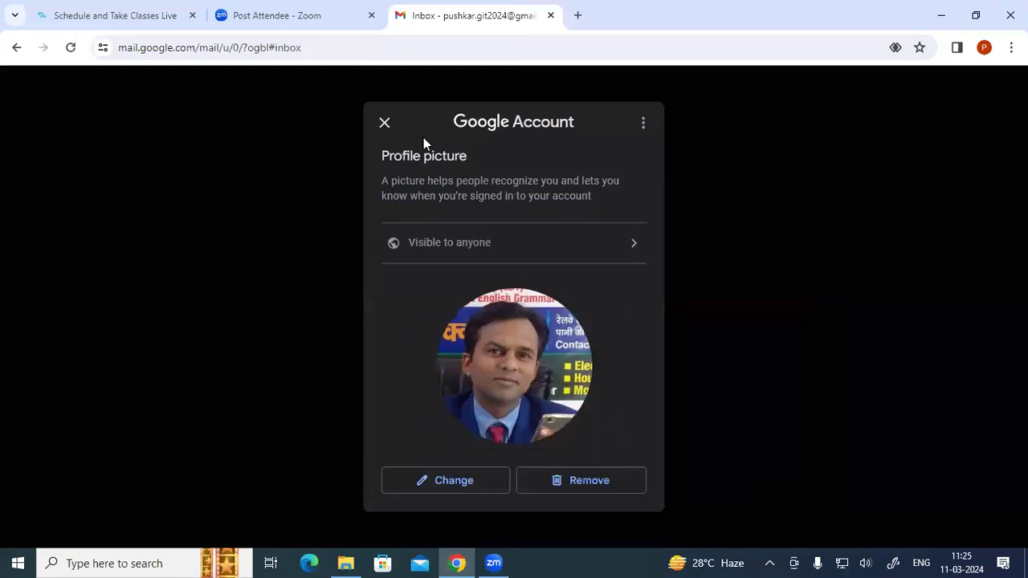
{"action": "left_click", "coordinate": [385, 124]}
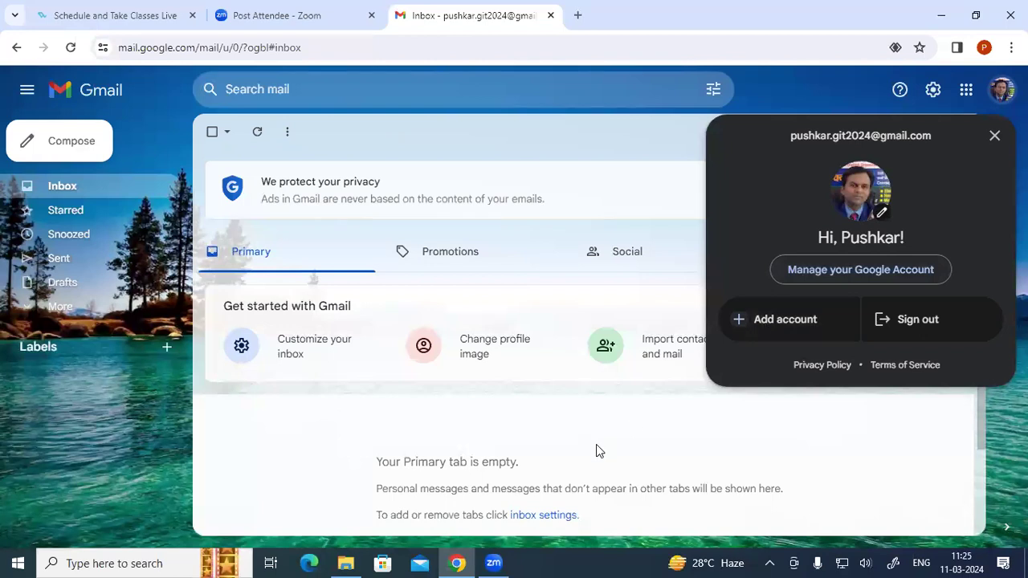
- Close the account menu and briefly look through the Quick settings panel
{"action": "left_click", "coordinate": [574, 158]}
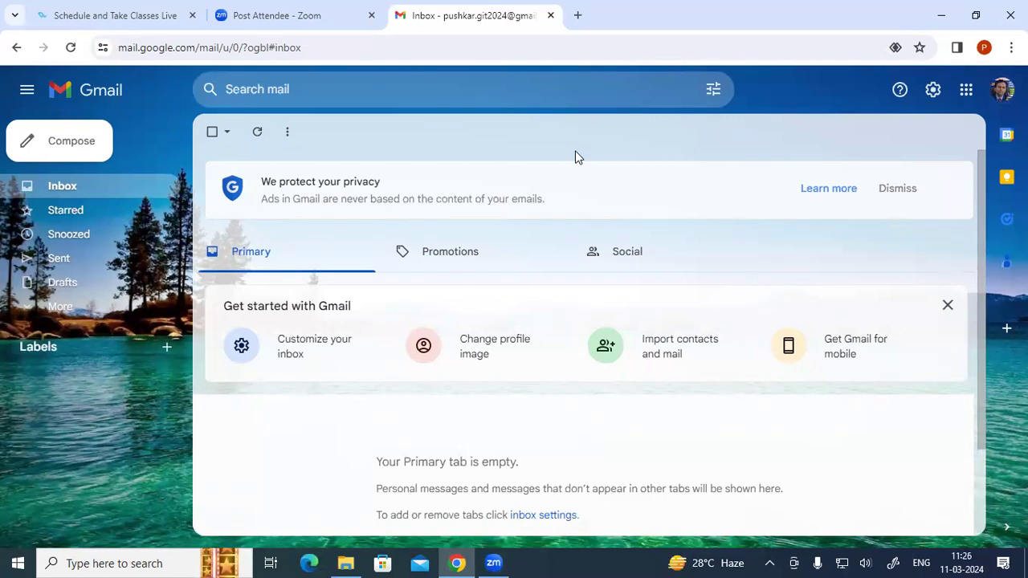
{"action": "left_click", "coordinate": [931, 91]}
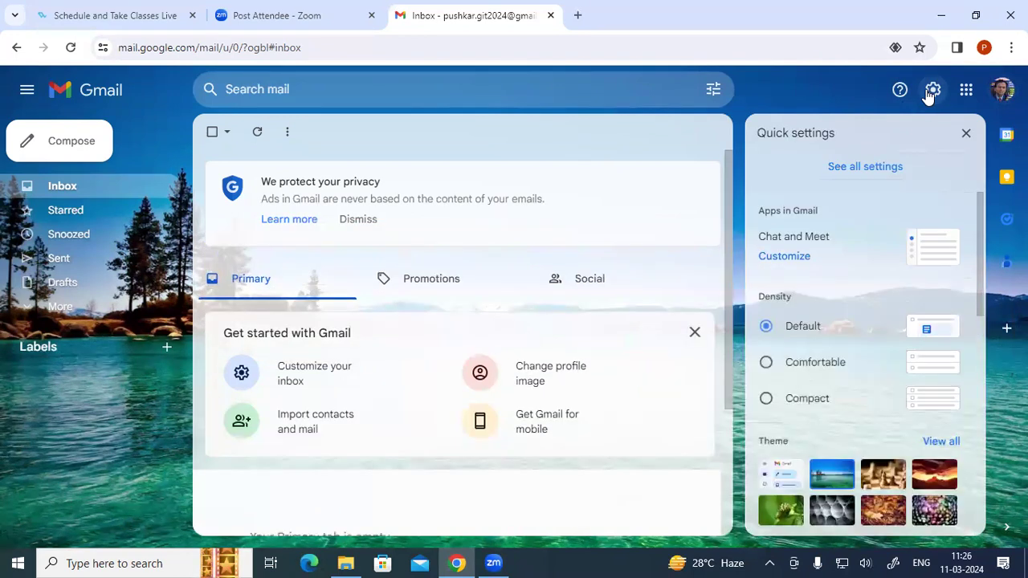
{"action": "scroll", "coordinate": [841, 321], "scroll_direction": "down", "scroll_amount": 1}
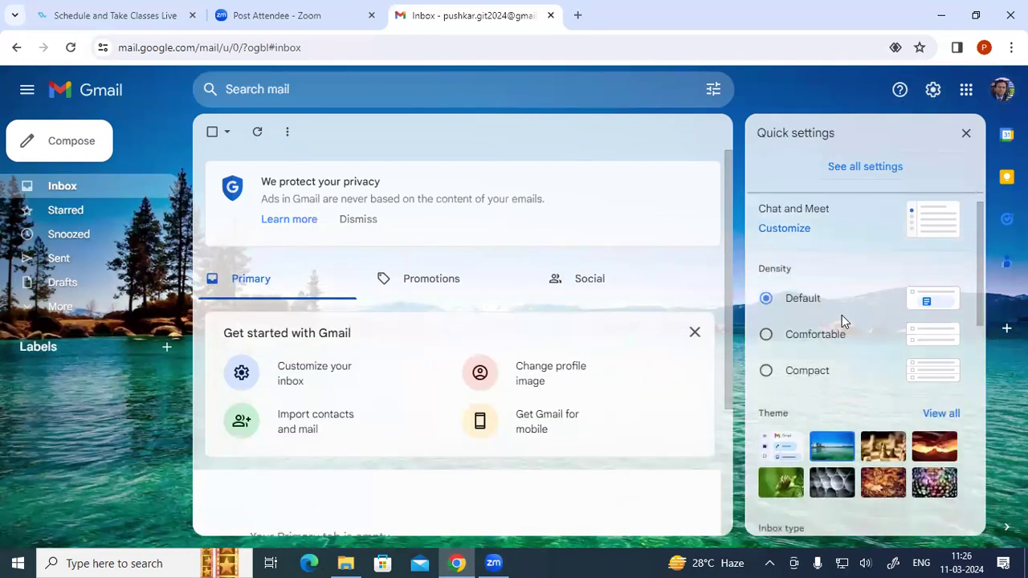
{"action": "scroll", "coordinate": [841, 321], "scroll_direction": "up", "scroll_amount": 1}
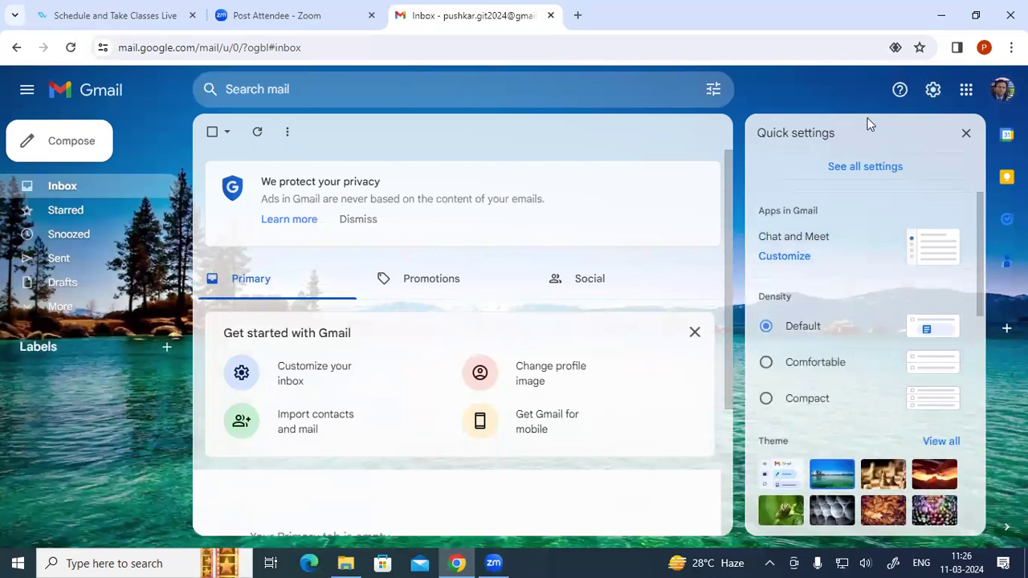
{"action": "left_click", "coordinate": [966, 134]}
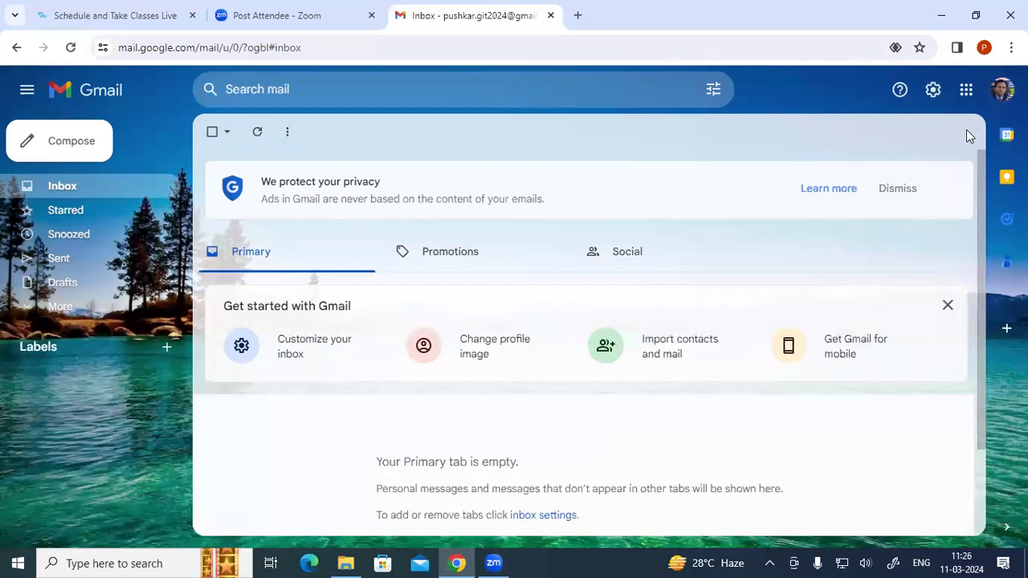
- Reopen the account menu to confirm the new profile picture, then close it
{"action": "left_click", "coordinate": [1000, 93]}
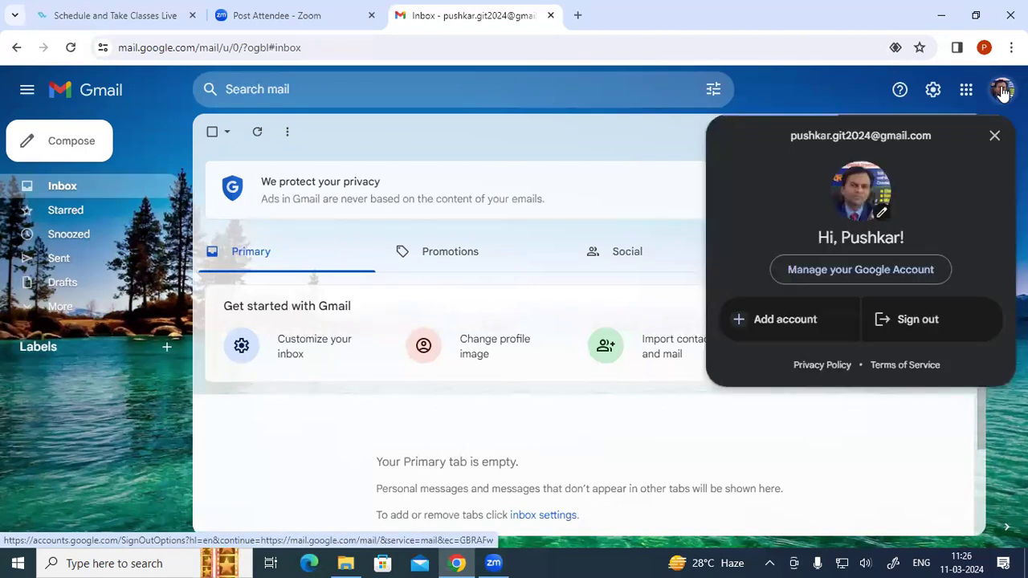
{"action": "left_click", "coordinate": [884, 213]}
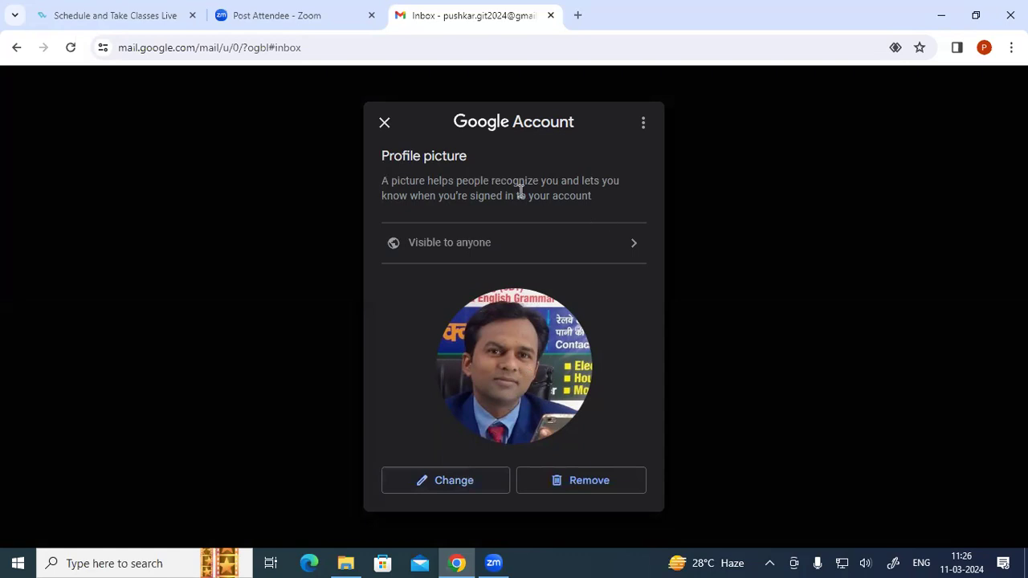
{"action": "left_click", "coordinate": [384, 124]}
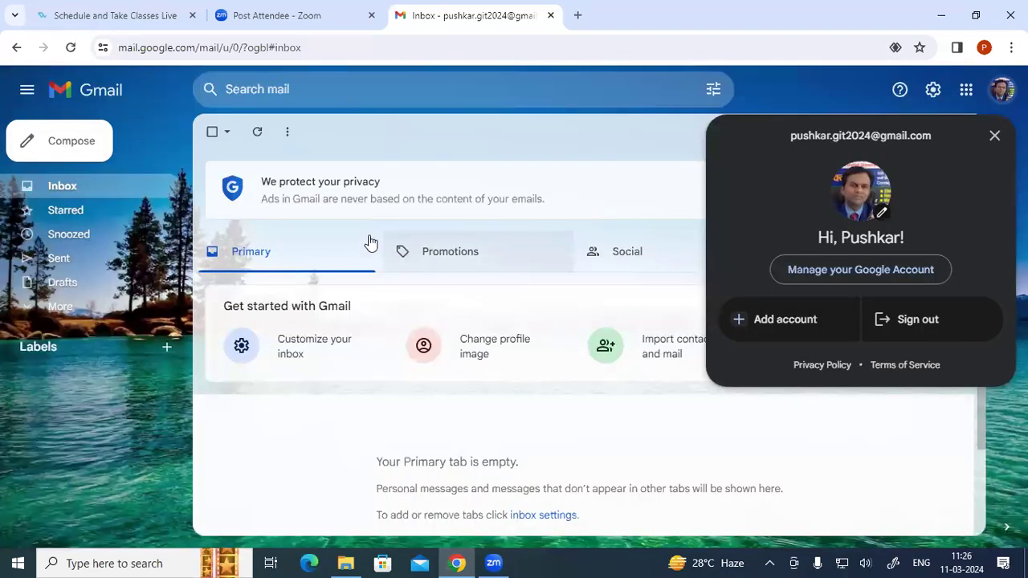
{"action": "left_click", "coordinate": [363, 128]}
{"action": "left_click", "coordinate": [332, 95]}
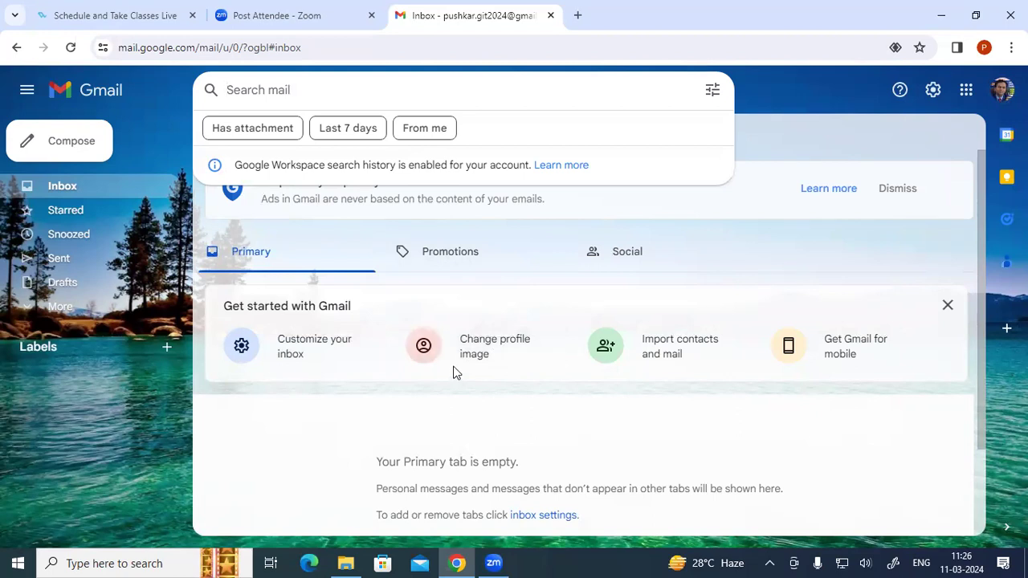
- Dismiss the search suggestions and close the Get started with Gmail card
{"action": "left_click", "coordinate": [785, 95]}
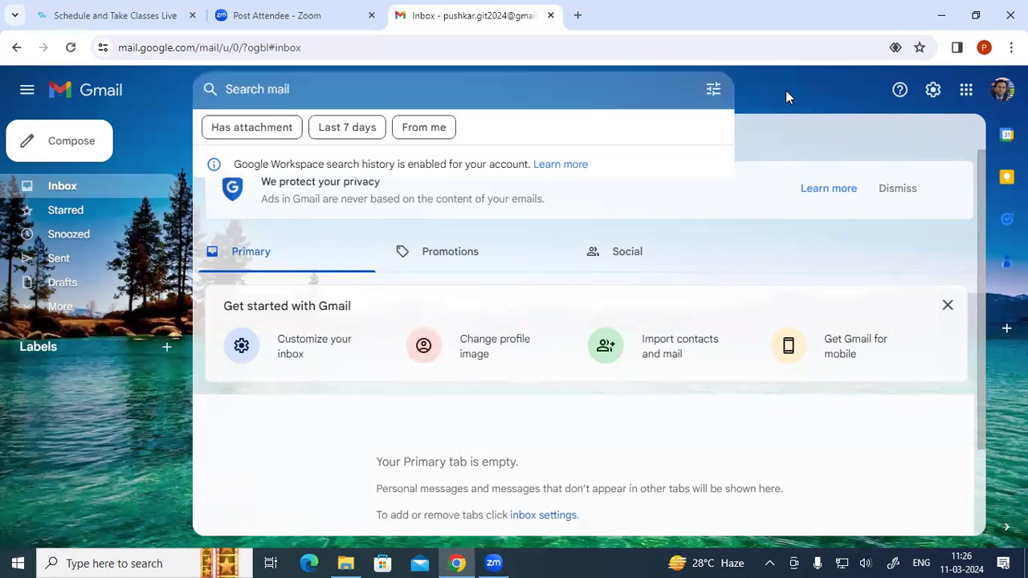
{"action": "left_click", "coordinate": [946, 305]}
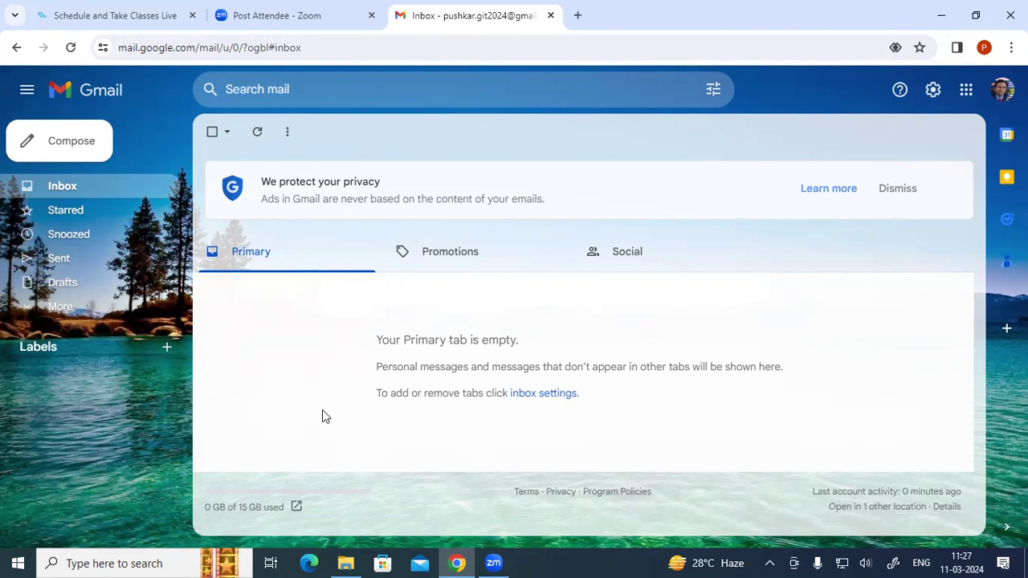
- Open the full Settings page and scroll General down to the empty Signature section
{"action": "left_click", "coordinate": [932, 90]}
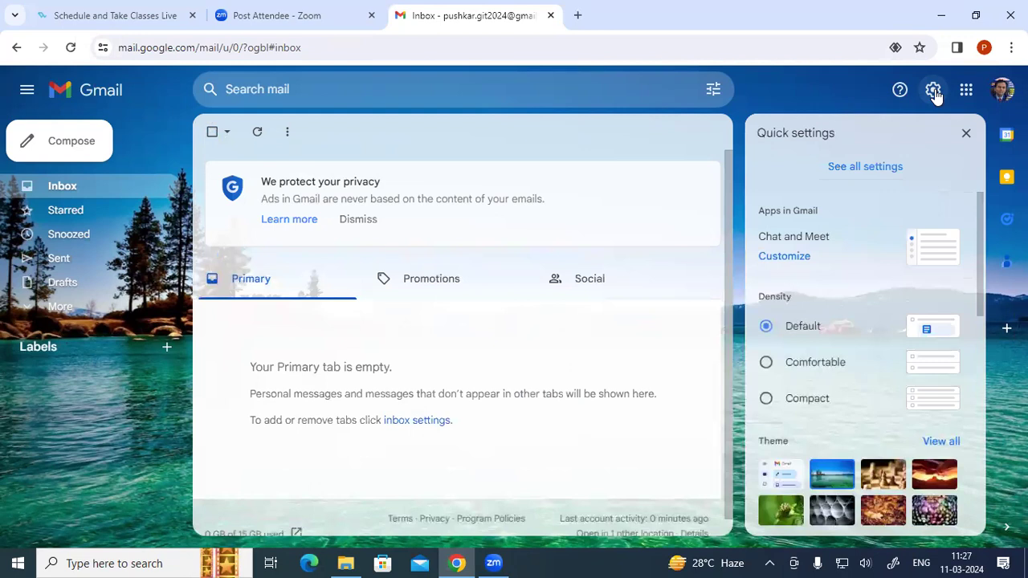
{"action": "left_click", "coordinate": [882, 181]}
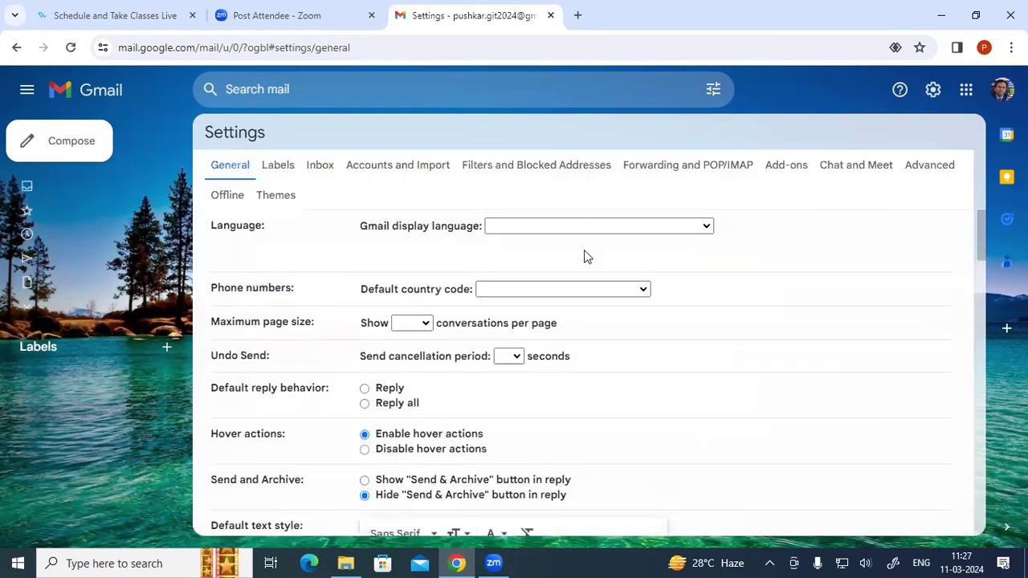
{"action": "left_click", "coordinate": [271, 169]}
{"action": "left_click", "coordinate": [313, 167]}
{"action": "left_click", "coordinate": [273, 167]}
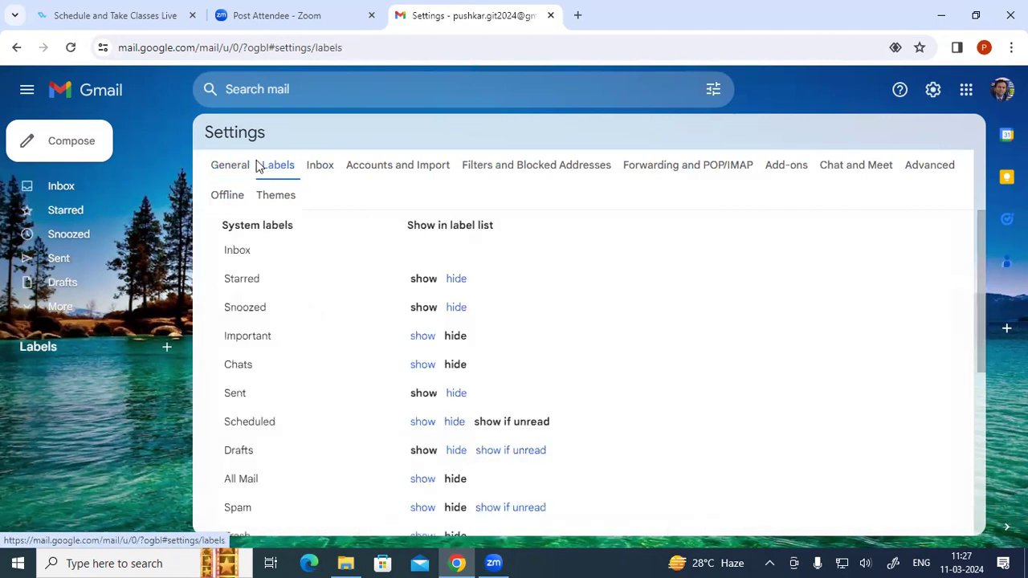
{"action": "left_click", "coordinate": [235, 166]}
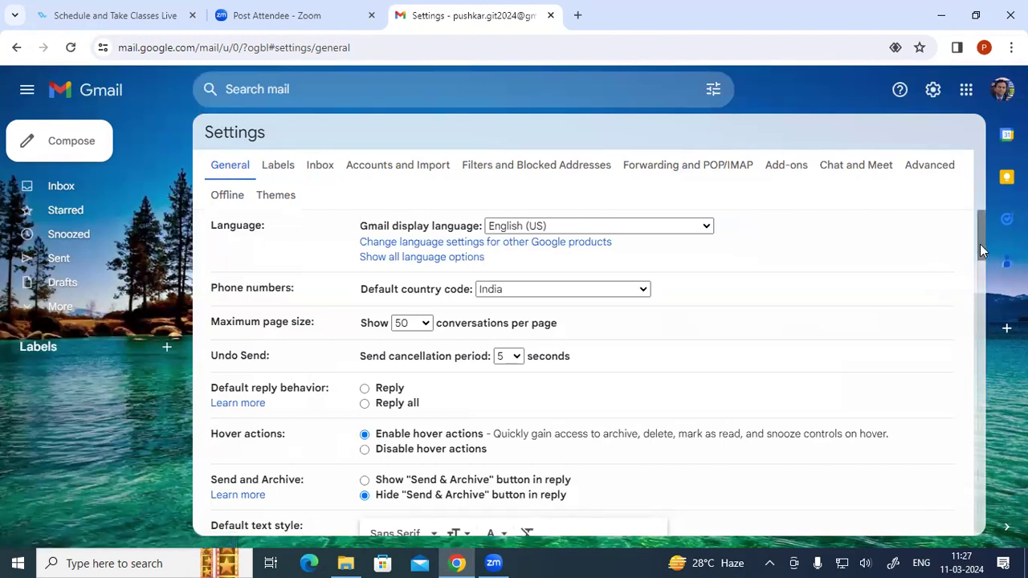
{"action": "mouse_move", "coordinate": [979, 244]}
{"action": "left_mouse_down"}
{"action": "mouse_move", "coordinate": [966, 492]}
{"action": "mouse_move", "coordinate": [972, 468]}
{"action": "left_mouse_up"}
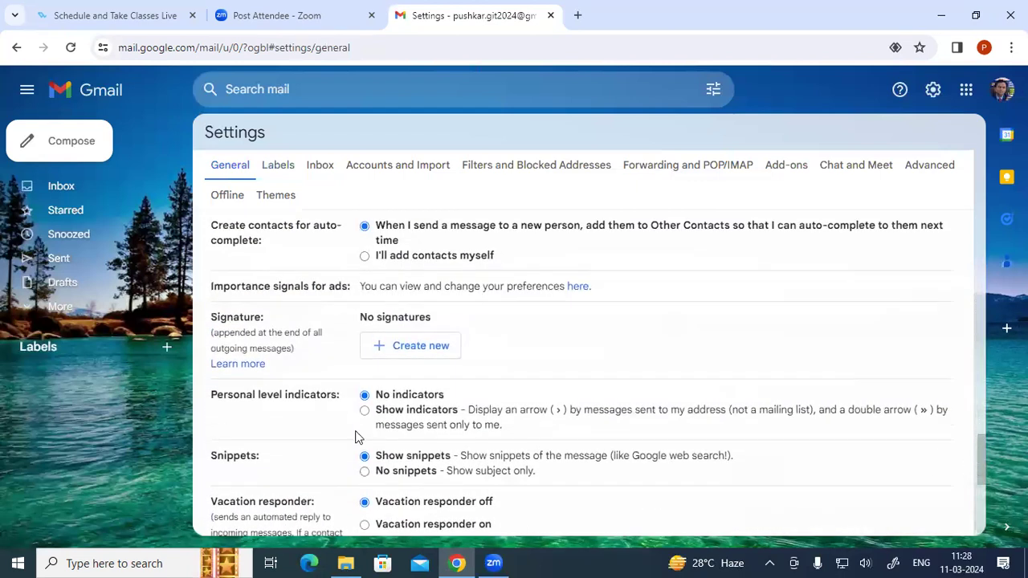
{"action": "left_click_drag", "start_coordinate": [227, 317], "coordinate": [253, 318]}
{"action": "left_click_drag", "start_coordinate": [362, 317], "coordinate": [434, 323]}
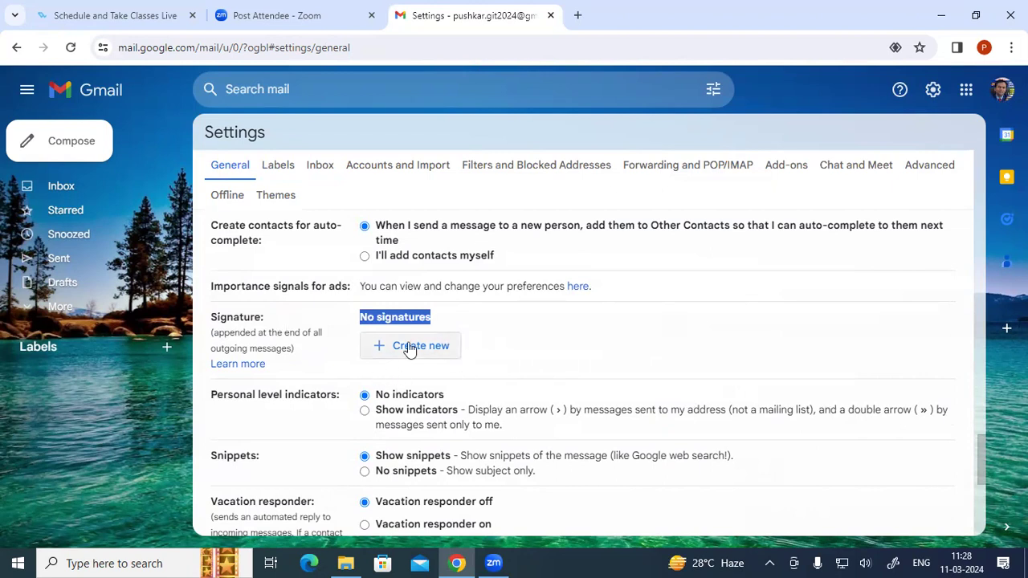
- Create a new signature titled with the user's name
{"action": "left_click", "coordinate": [410, 347]}
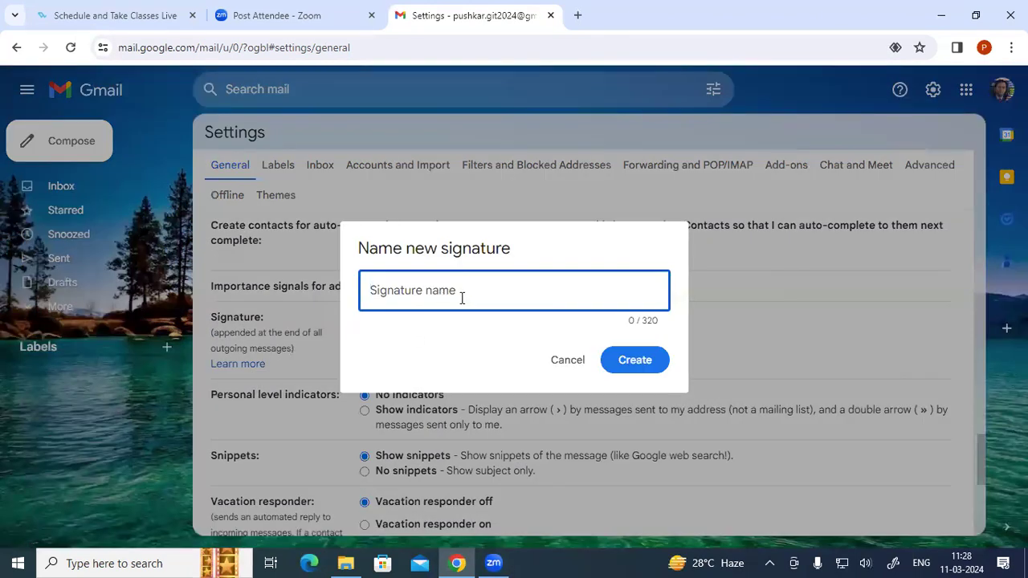
{"action": "type", "text": "P"}
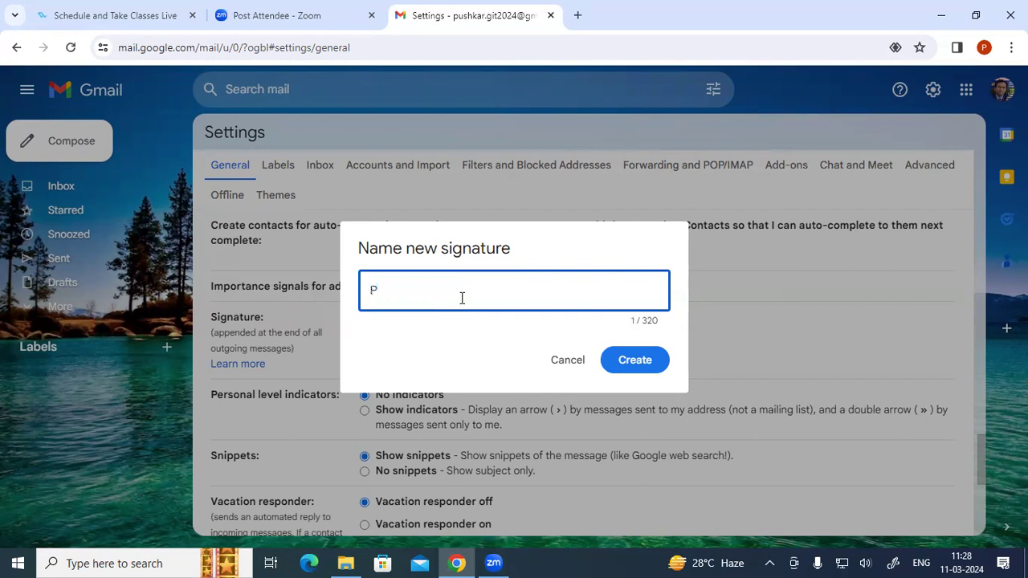
{"action": "type", "text": "ushkar"}
{"action": "left_click", "coordinate": [620, 362]}
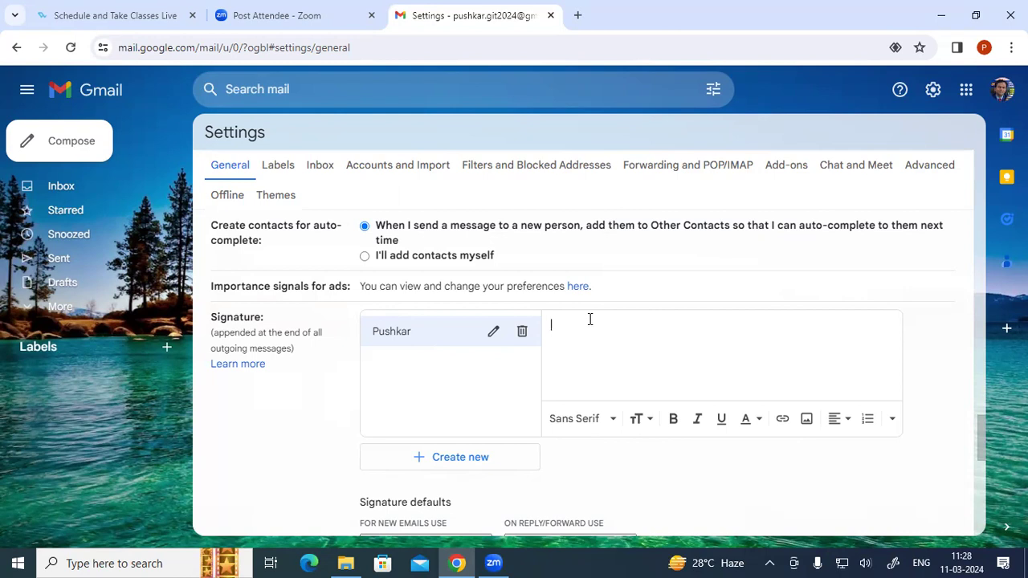
- Type 'Thanks & Regards' with a dashed divider line above it
{"action": "type", "text": "Thanks & Regards"}
{"action": "left_click", "coordinate": [552, 324]}
{"action": "key", "text": "Return"}
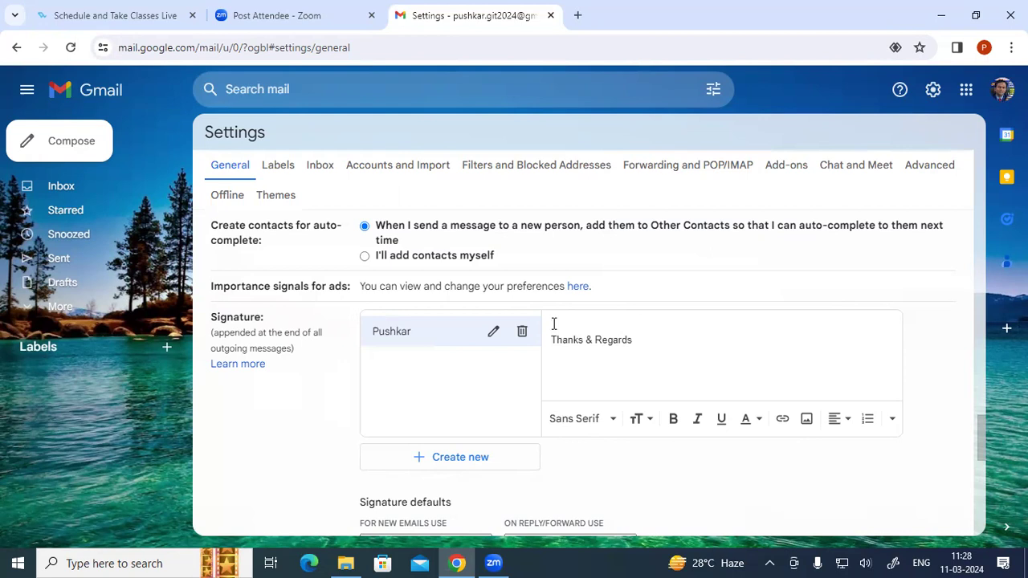
{"action": "type", "text": "------------------------"}
- Add the user's full name and '(Managing Director) Gayatri Institute of Technology' below
{"action": "left_click", "coordinate": [645, 347]}
{"action": "key", "text": "Return"}
{"action": "type", "text": "Pushkar Srivastav"}
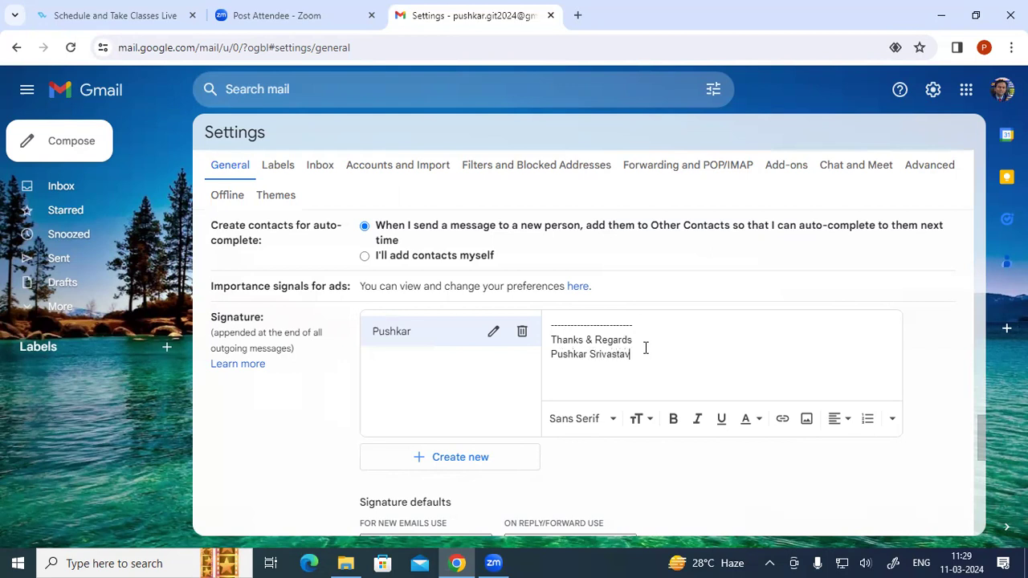
{"action": "key", "text": "Return"}
{"action": "type", "text": "(Mana"}
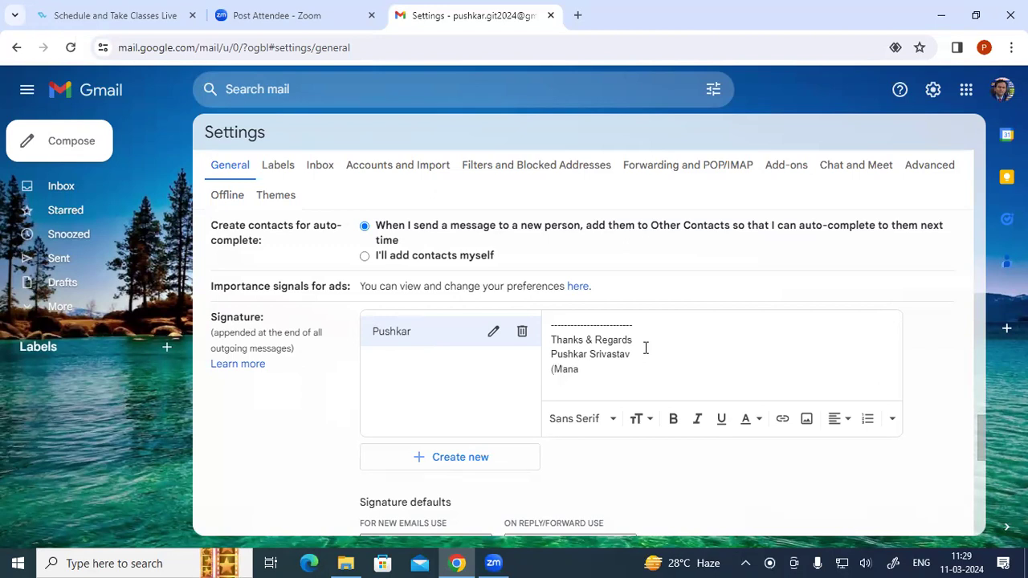
{"action": "type", "text": "ging "}
{"action": "type", "text": "Direct"}
{"action": "type", "text": "or"}
{"action": "type", "text": ") "}
{"action": "type", "text": "Gaya"}
{"action": "type", "text": "tri "}
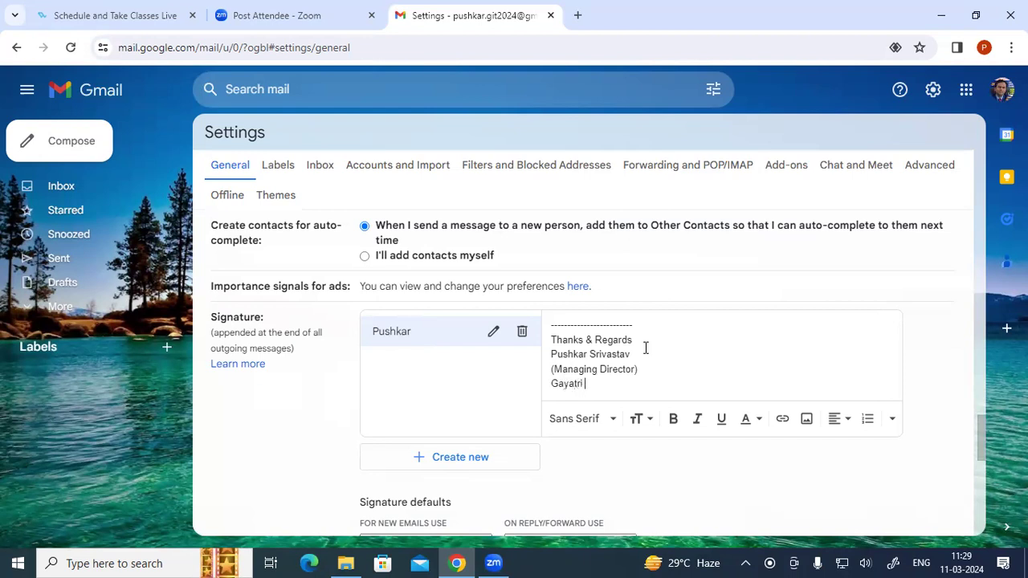
{"action": "type", "text": "Institute of Techn"}
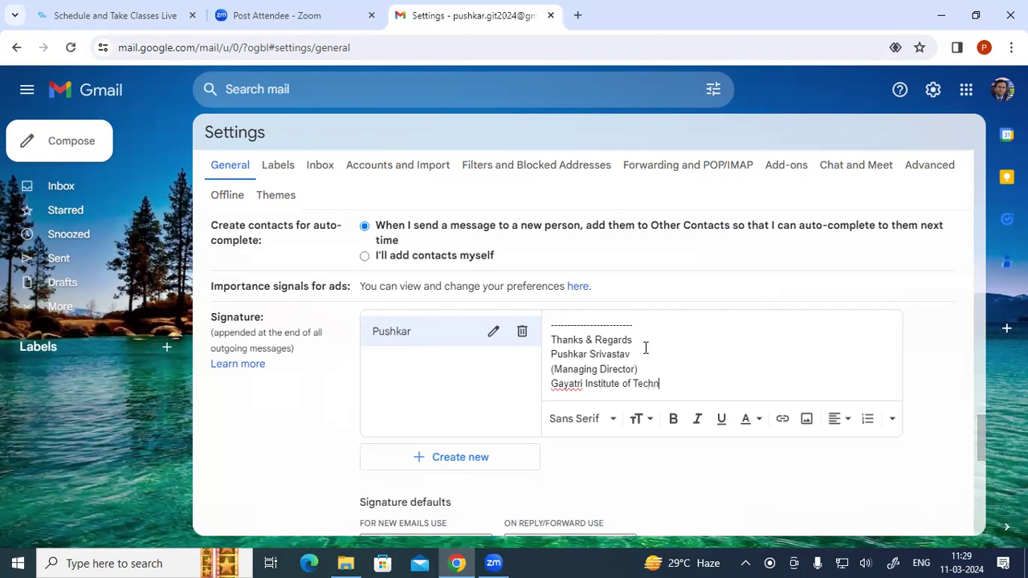
{"action": "type", "text": "ology"}
{"action": "key", "text": "Return"}
{"action": "type", "text": "Mob"}
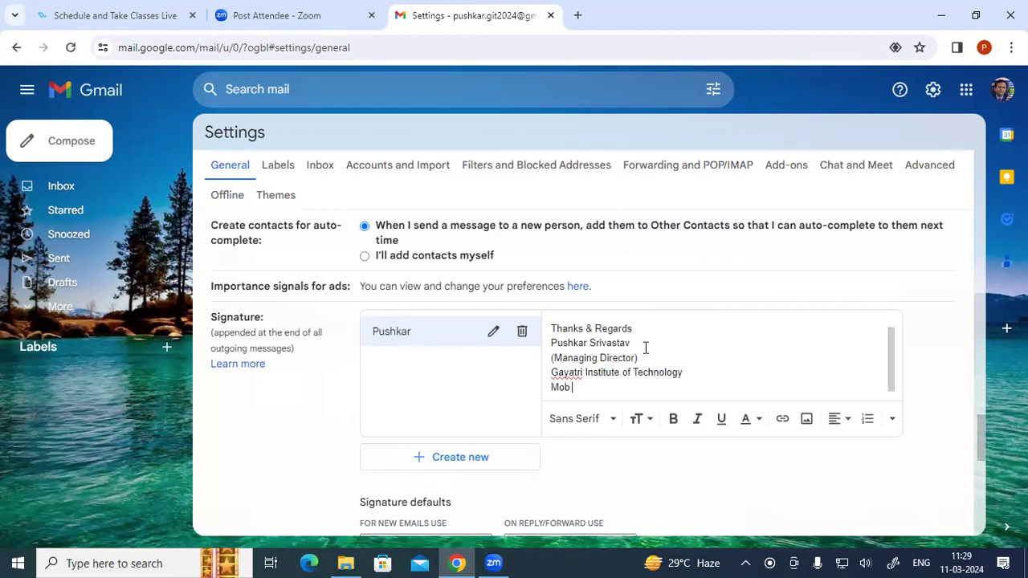
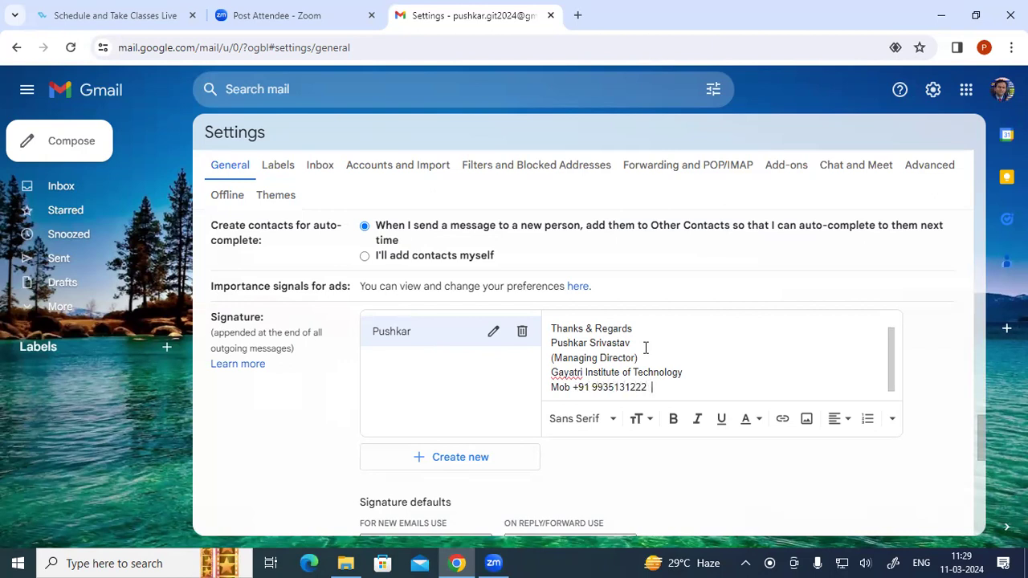
{"action": "key", "text": "Return"}
{"action": "type", "text": "Email"}
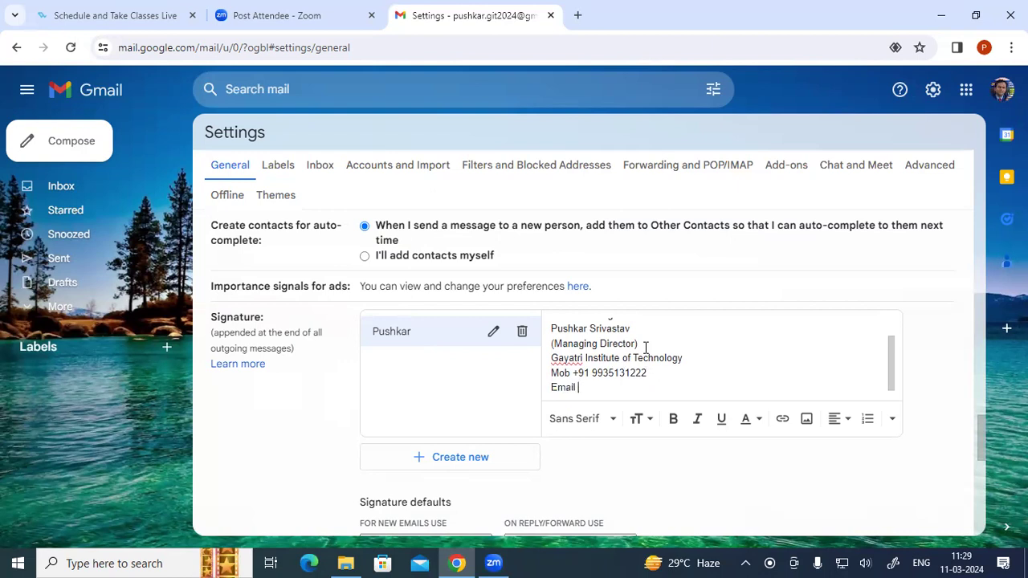
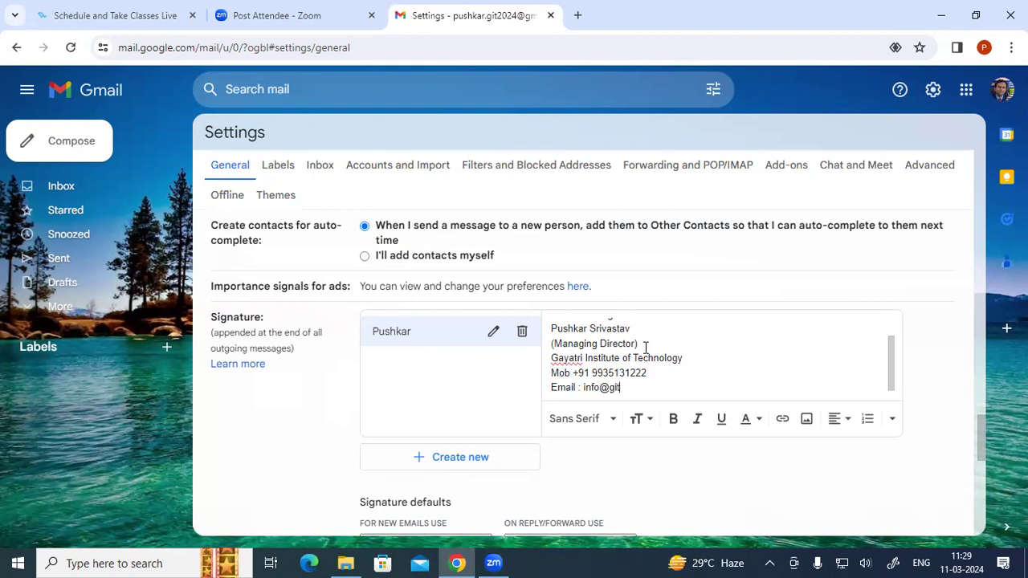
{"action": "key", "text": "Return"}
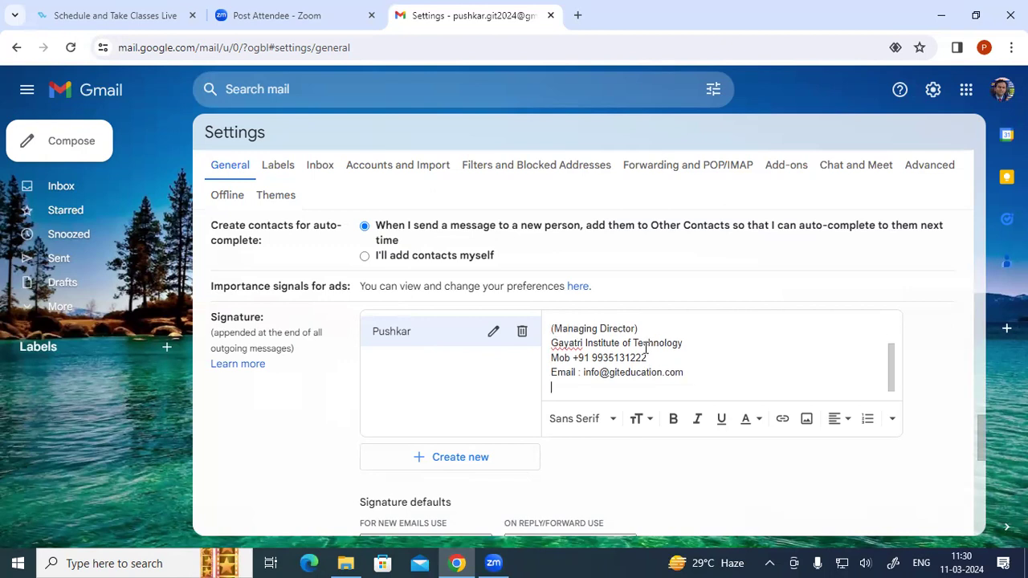
{"action": "type", "text": "Web : www.giteducation.com"}
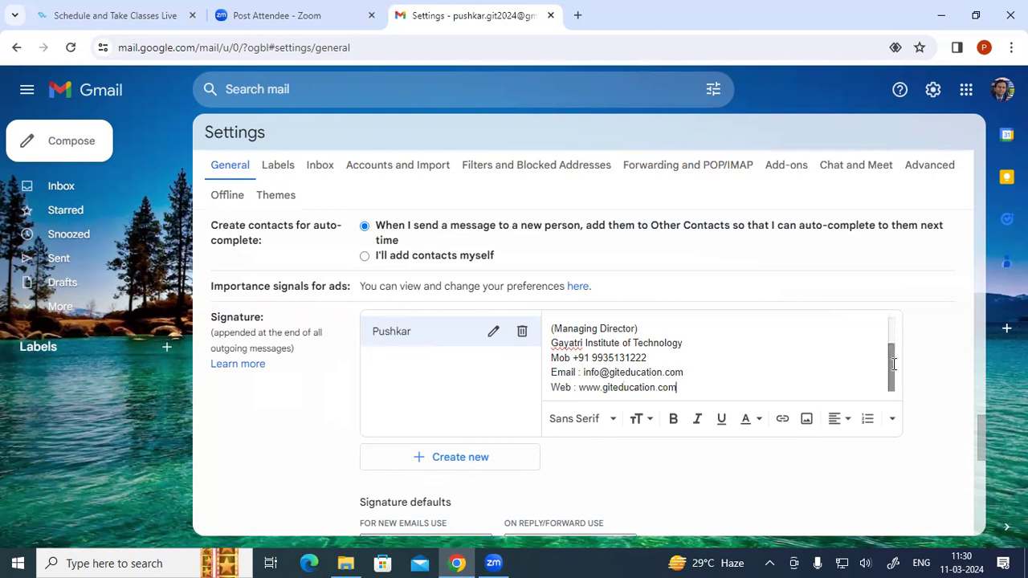
- Make the name line in the signature Large and bold
{"action": "left_click_drag", "start_coordinate": [893, 363], "coordinate": [890, 340]}
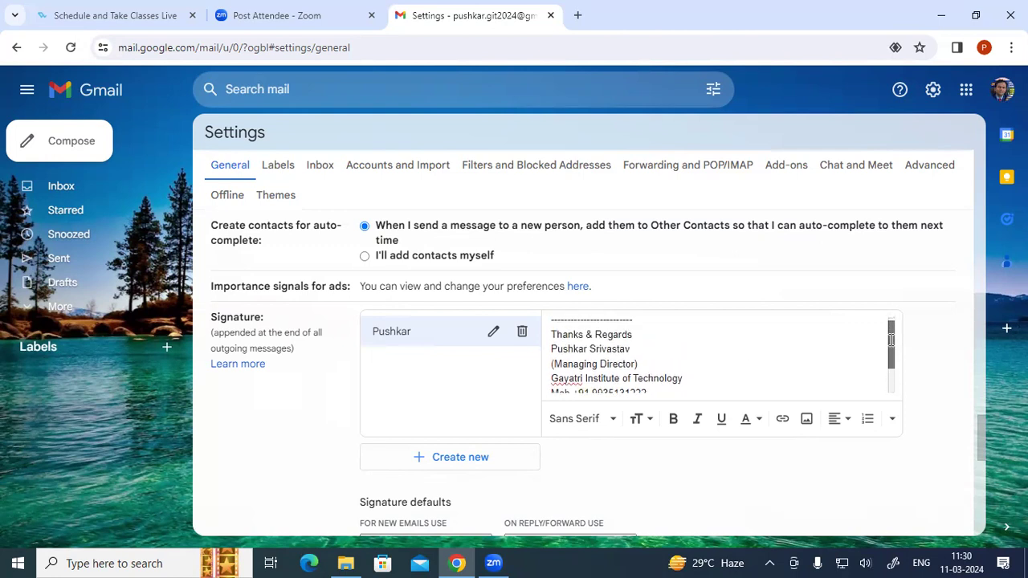
{"action": "left_click_drag", "start_coordinate": [631, 349], "coordinate": [545, 356]}
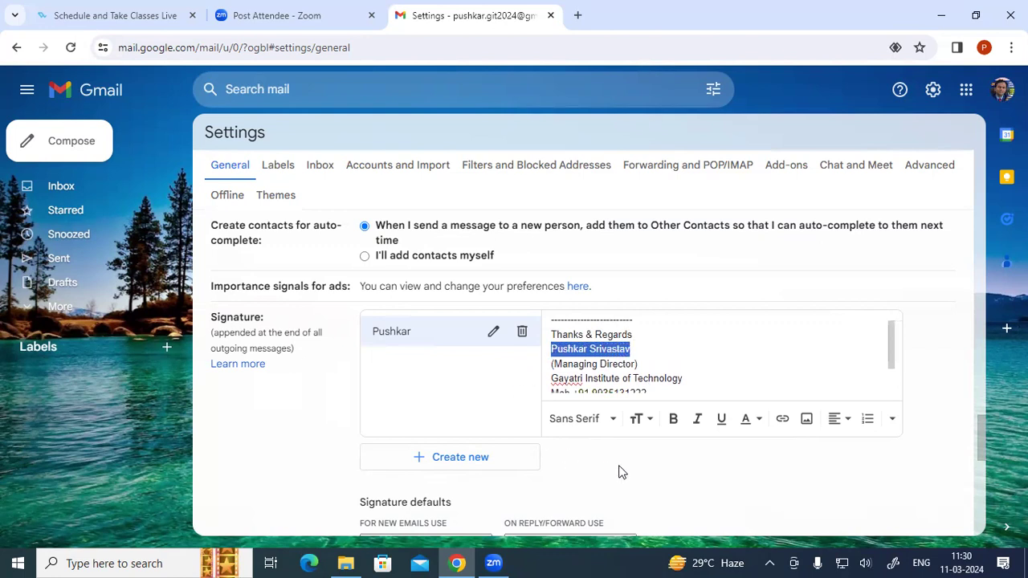
{"action": "left_click", "coordinate": [644, 420]}
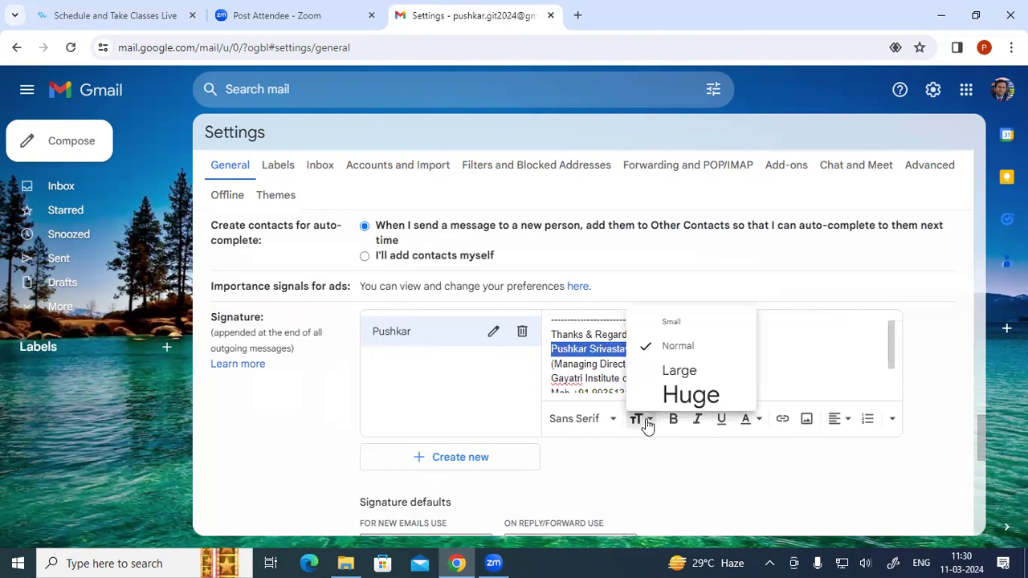
{"action": "left_click", "coordinate": [678, 371]}
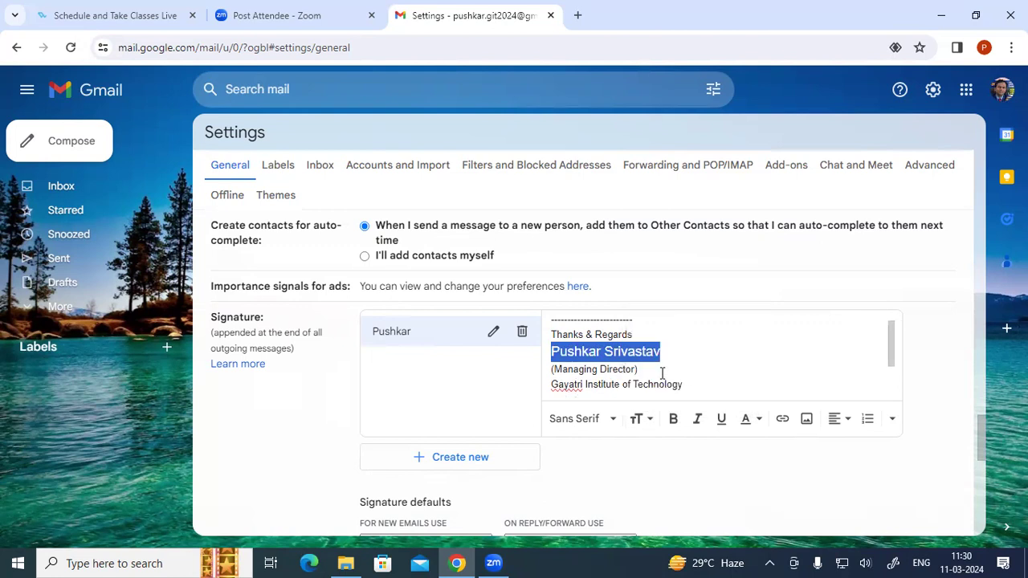
{"action": "left_click", "coordinate": [675, 426]}
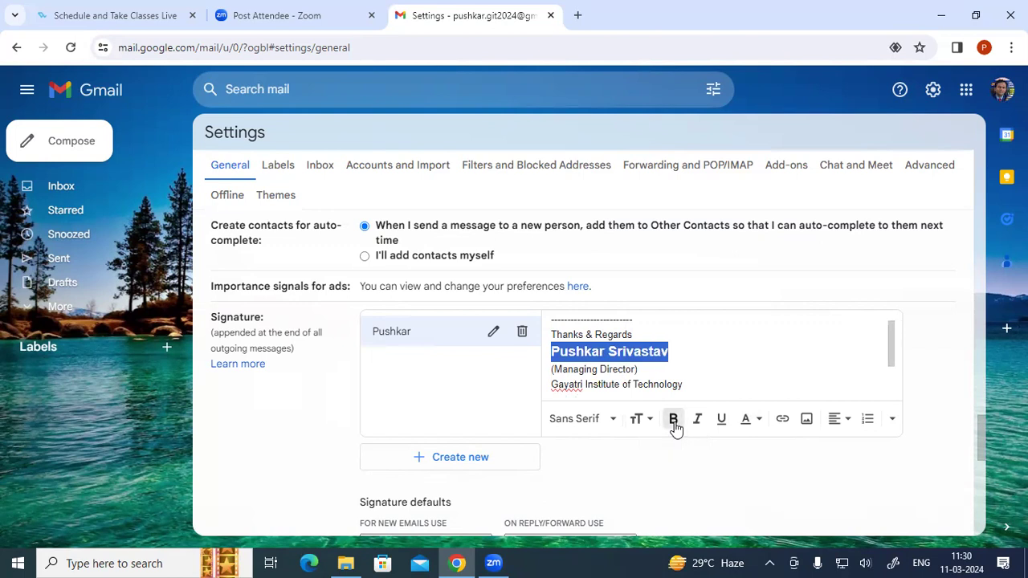
- Make the Gayatri Institute of Technology line Large with red text
{"action": "left_click_drag", "start_coordinate": [889, 355], "coordinate": [889, 388]}
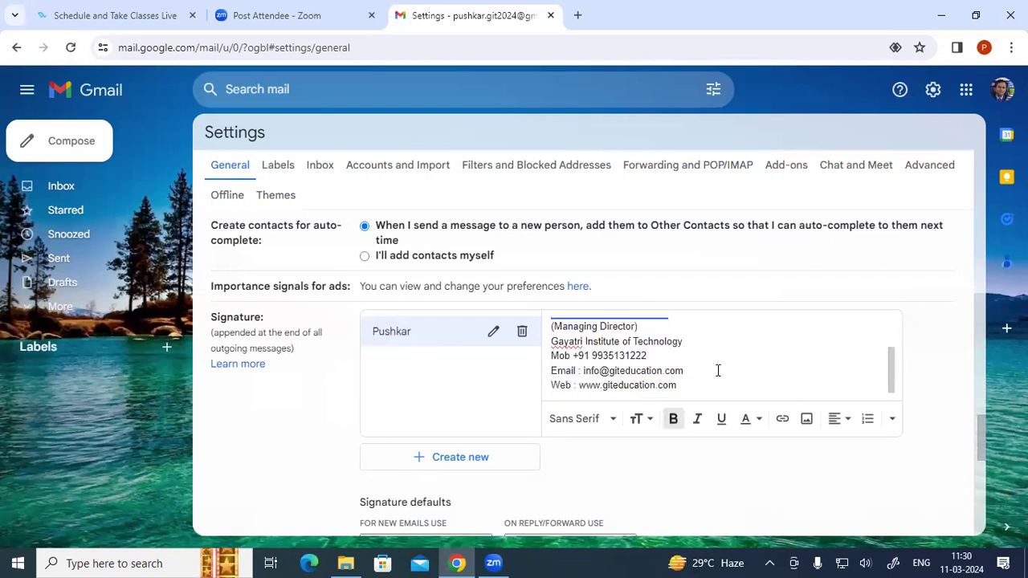
{"action": "left_click_drag", "start_coordinate": [654, 358], "coordinate": [553, 359]}
{"action": "left_click", "coordinate": [703, 341]}
{"action": "left_click_drag", "start_coordinate": [702, 341], "coordinate": [549, 343]}
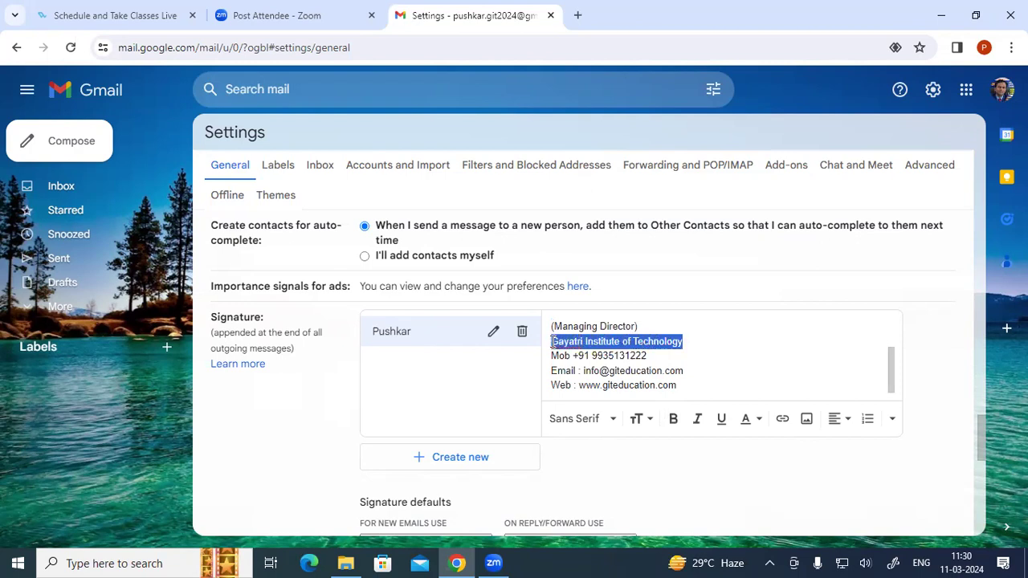
{"action": "left_click", "coordinate": [646, 421]}
{"action": "left_click", "coordinate": [662, 372]}
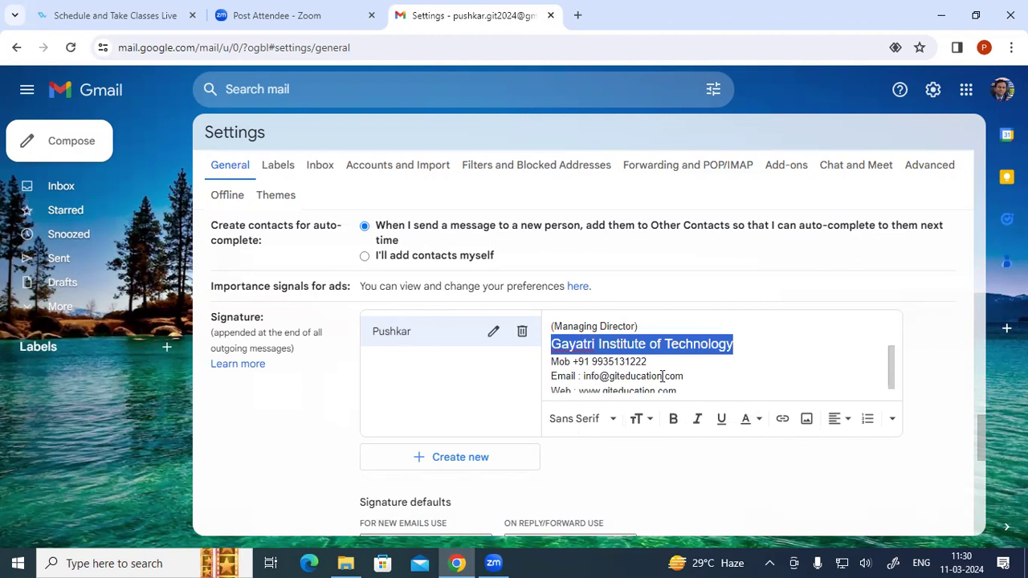
{"action": "left_click", "coordinate": [758, 425]}
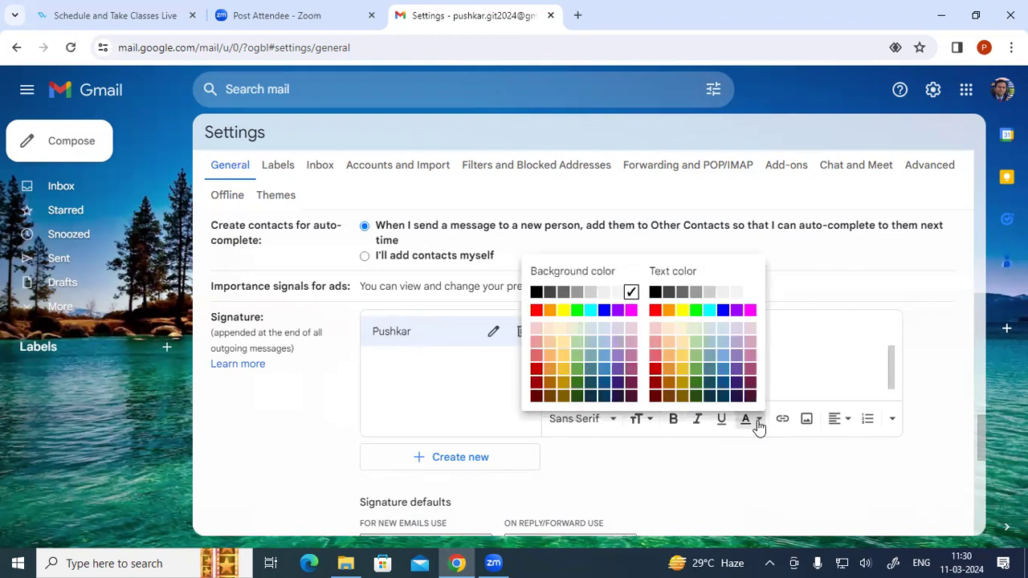
{"action": "left_click", "coordinate": [656, 312]}
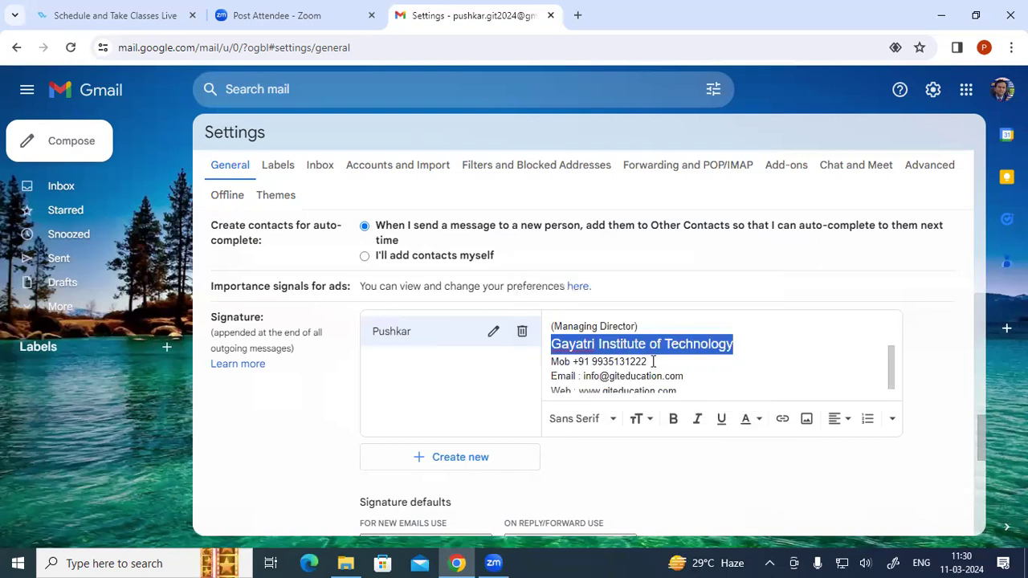
{"action": "left_click", "coordinate": [652, 361]}
- Give the institute line a yellow background and save the settings
{"action": "left_click_drag", "start_coordinate": [735, 343], "coordinate": [551, 346]}
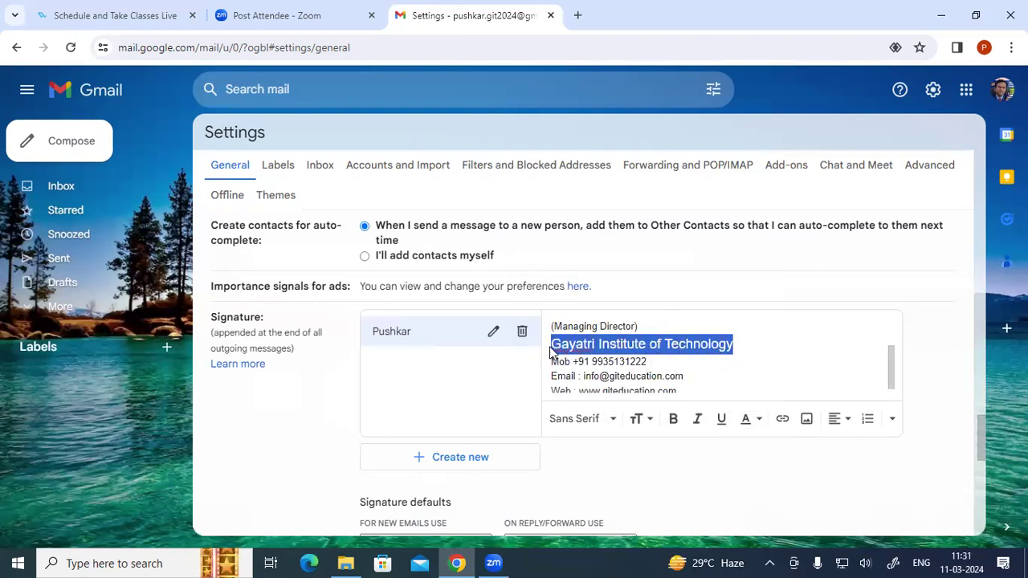
{"action": "left_click", "coordinate": [758, 420]}
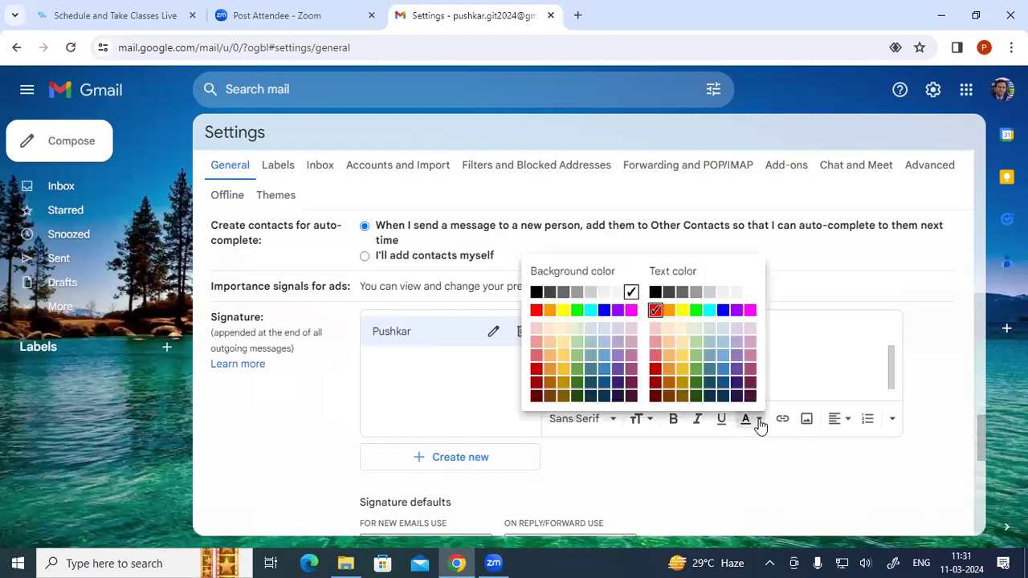
{"action": "left_click", "coordinate": [563, 310]}
{"action": "left_click", "coordinate": [806, 370]}
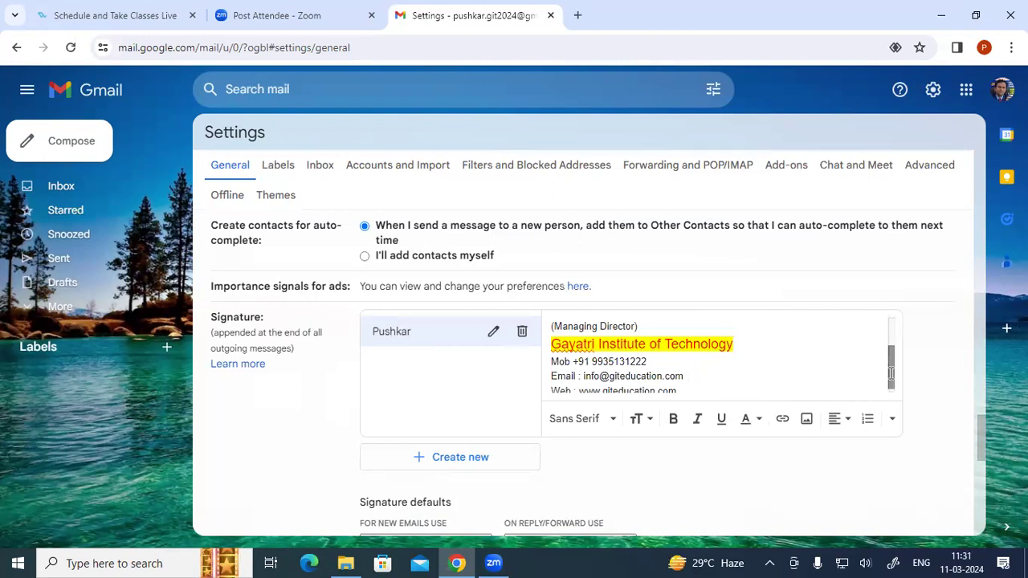
{"action": "scroll", "coordinate": [890, 383], "scroll_direction": "down", "scroll_amount": 1}
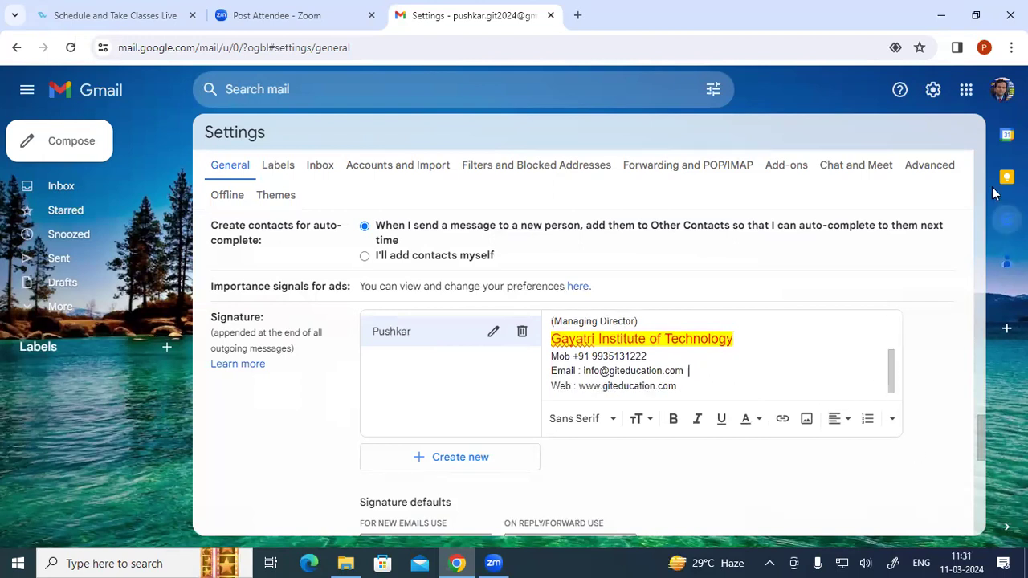
{"action": "left_click_drag", "start_coordinate": [977, 427], "coordinate": [981, 529]}
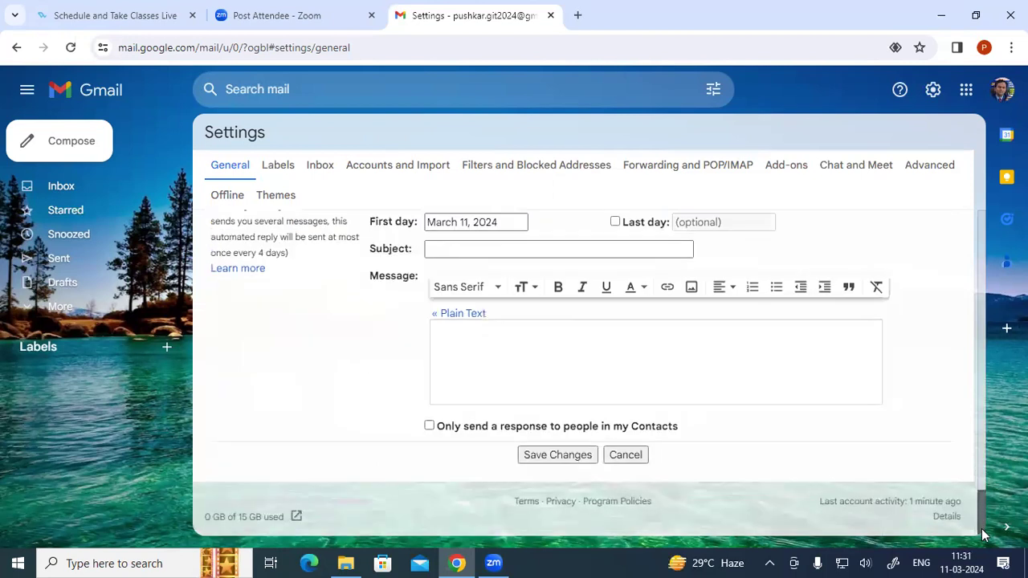
{"action": "left_click", "coordinate": [570, 456]}
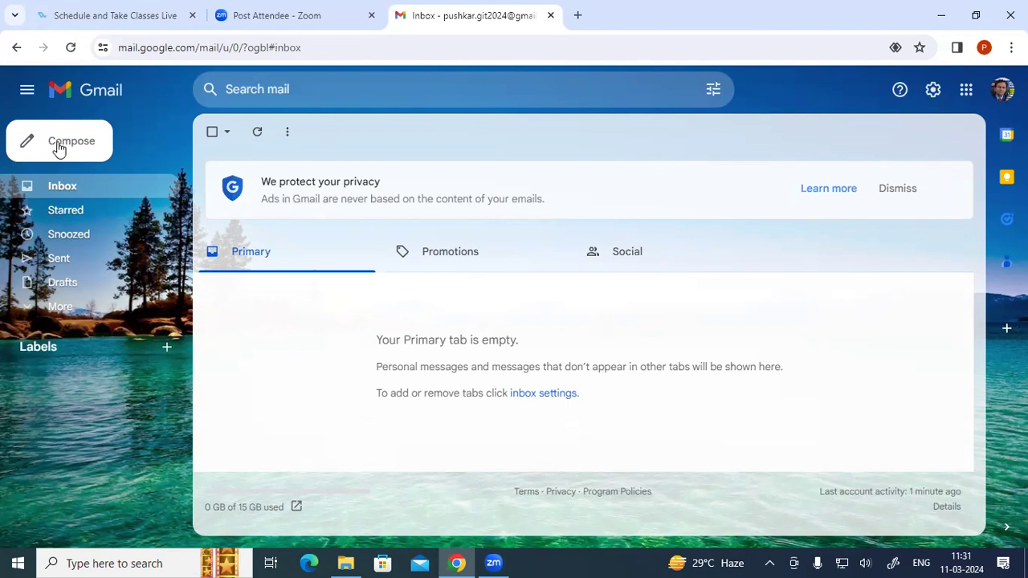
{"action": "left_click", "coordinate": [57, 150]}
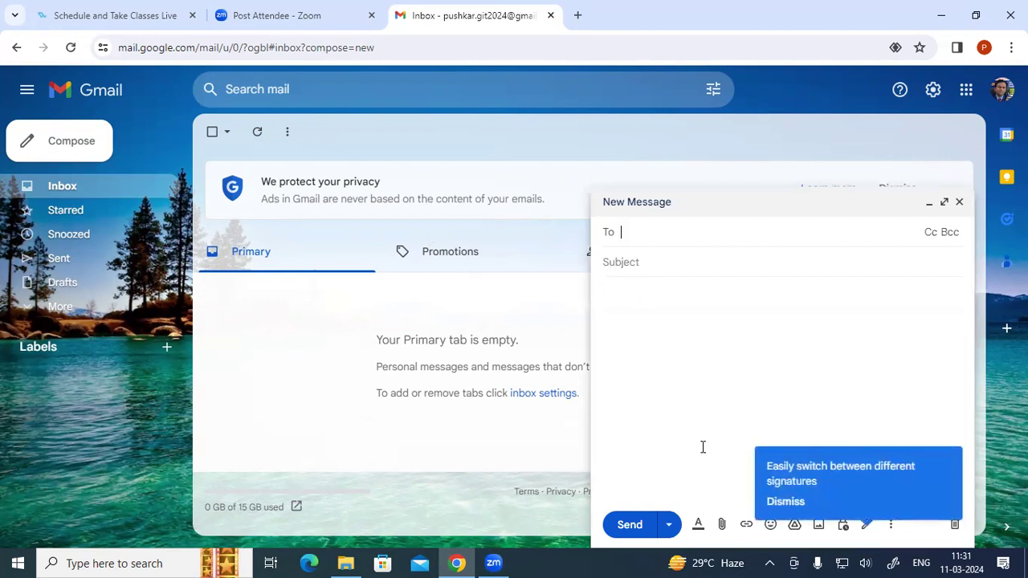
{"action": "left_click", "coordinate": [958, 203]}
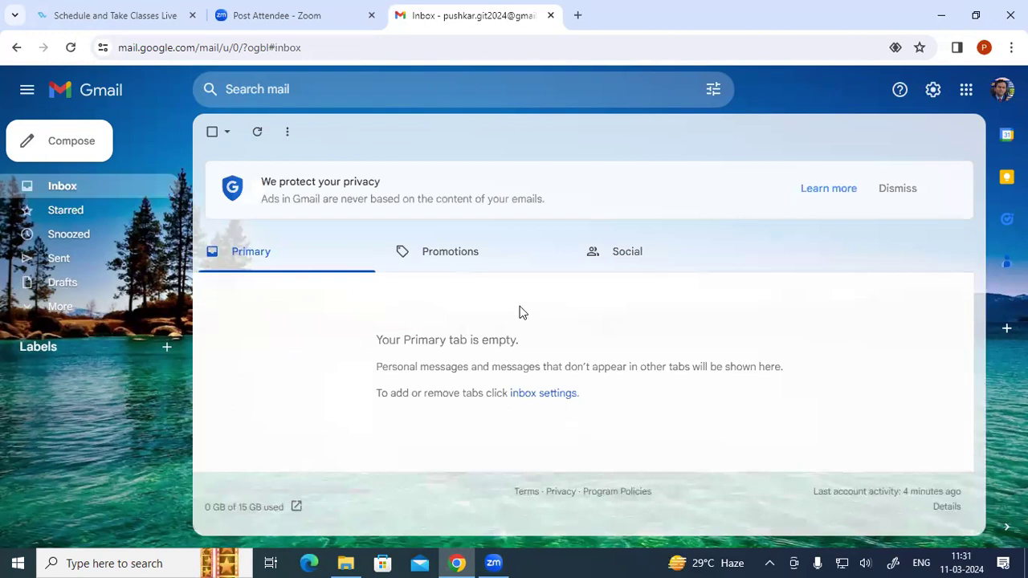
- Set the existing signature as default for new emails and for replies and forwards
{"action": "left_click", "coordinate": [932, 90]}
{"action": "left_click", "coordinate": [871, 169]}
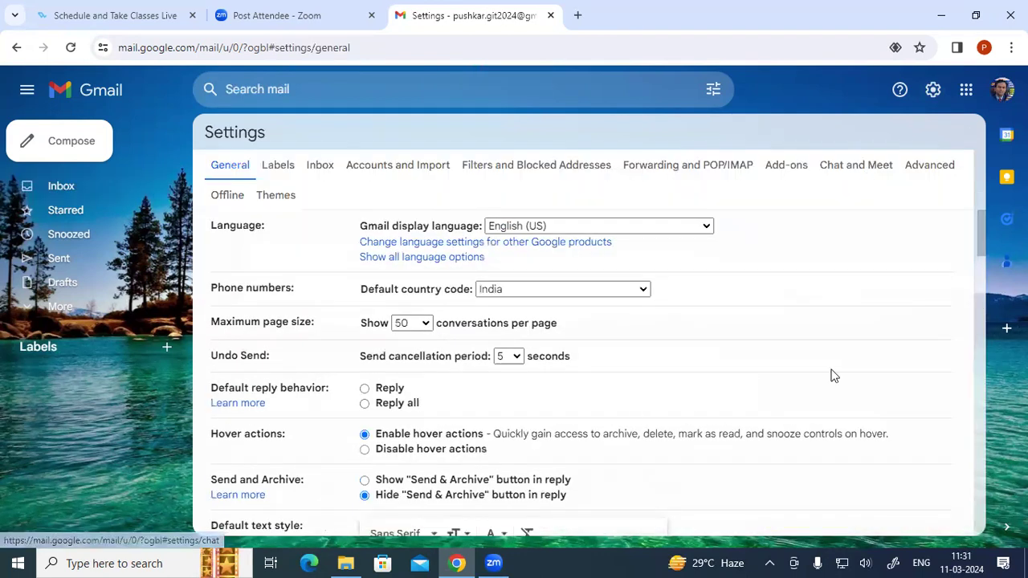
{"action": "left_click_drag", "start_coordinate": [979, 259], "coordinate": [979, 440]}
{"action": "scroll", "coordinate": [978, 464], "scroll_direction": "down", "scroll_amount": 1}
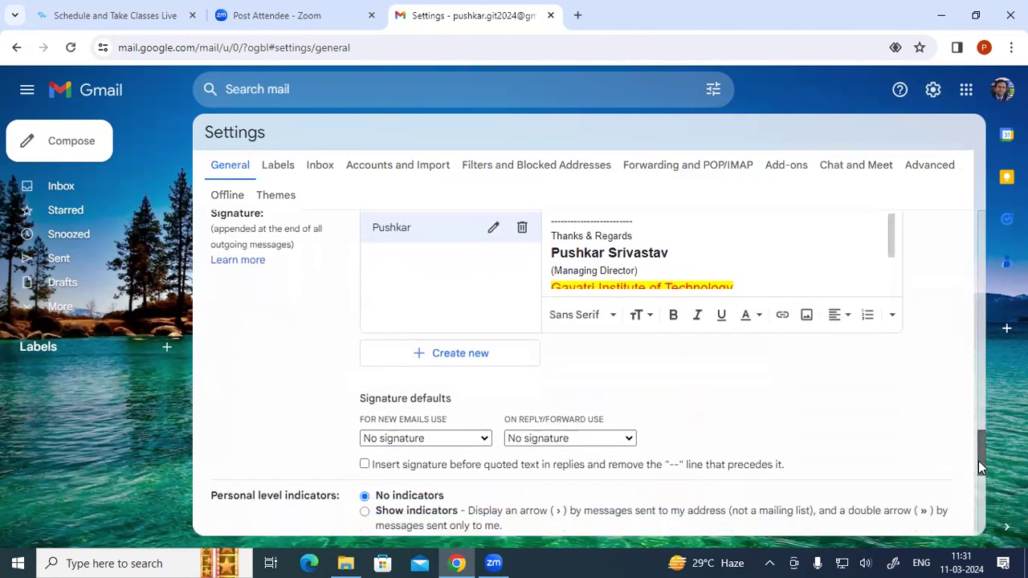
{"action": "scroll", "coordinate": [978, 464], "scroll_direction": "down", "scroll_amount": 3}
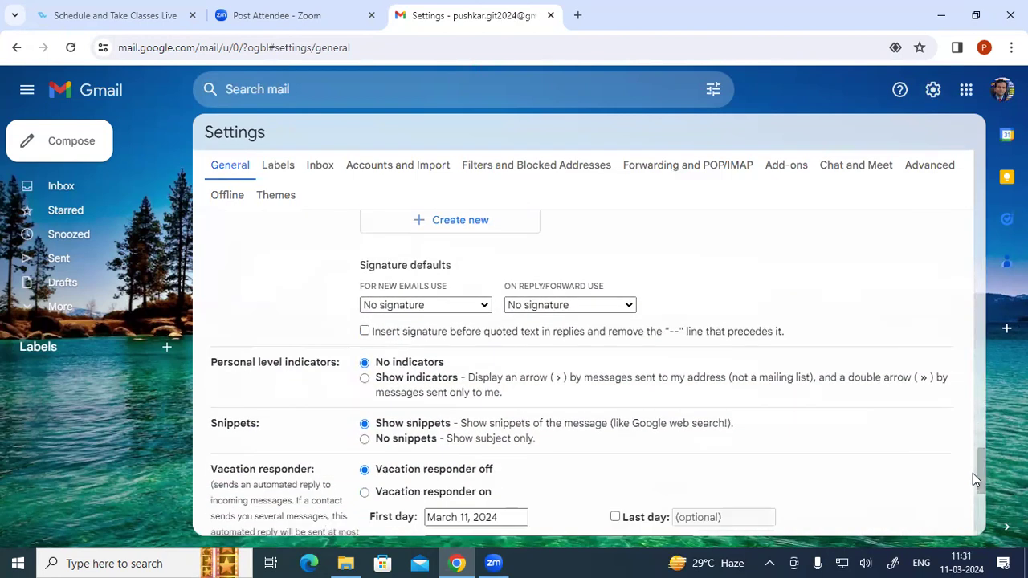
{"action": "left_click", "coordinate": [435, 305]}
{"action": "left_click", "coordinate": [411, 334]}
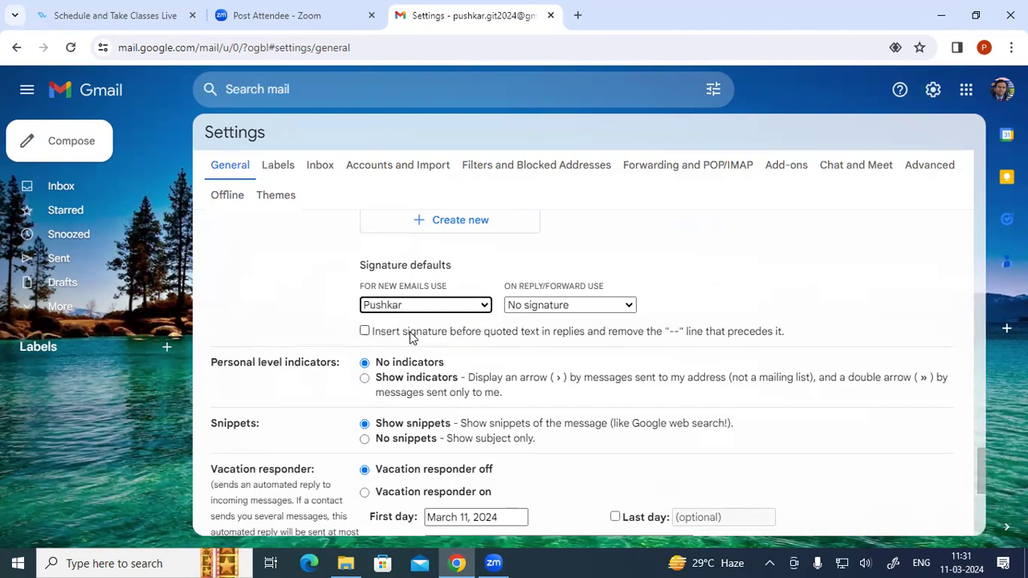
{"action": "left_click", "coordinate": [516, 310]}
{"action": "left_click", "coordinate": [528, 335]}
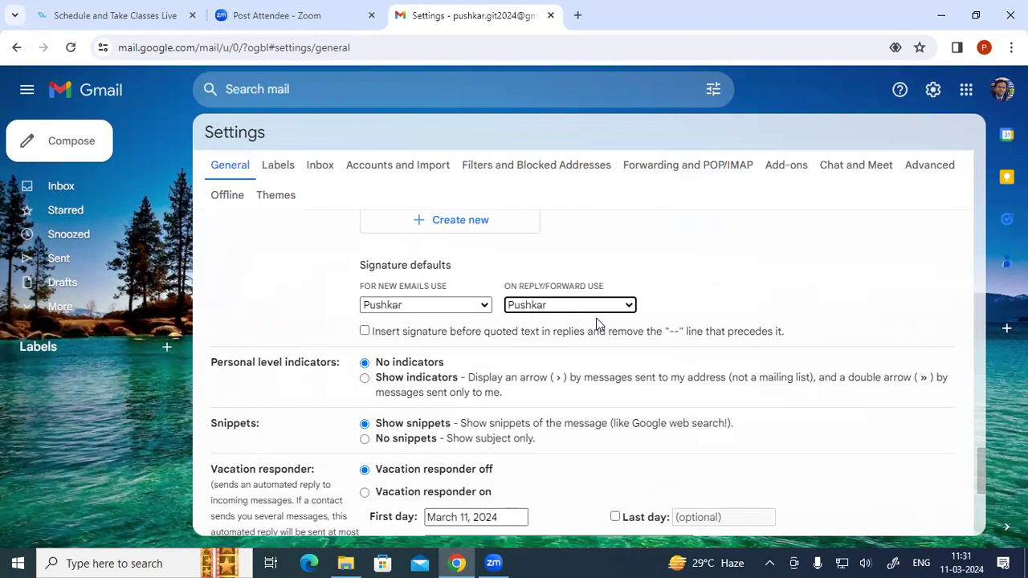
- Save the signature defaults and start a new message to see the signature
{"action": "left_click_drag", "start_coordinate": [981, 455], "coordinate": [982, 505]}
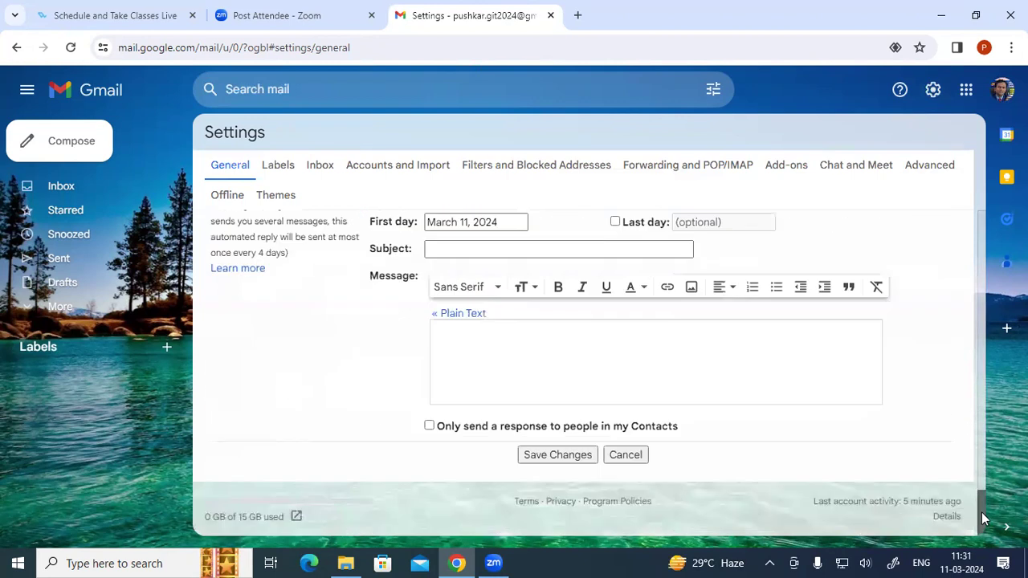
{"action": "left_click", "coordinate": [561, 455]}
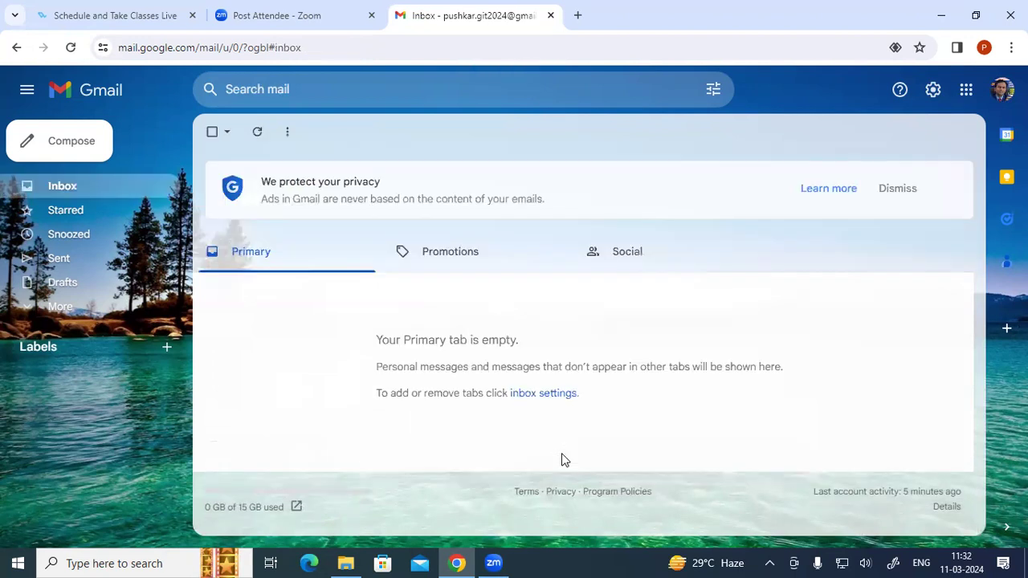
{"action": "left_click", "coordinate": [89, 142]}
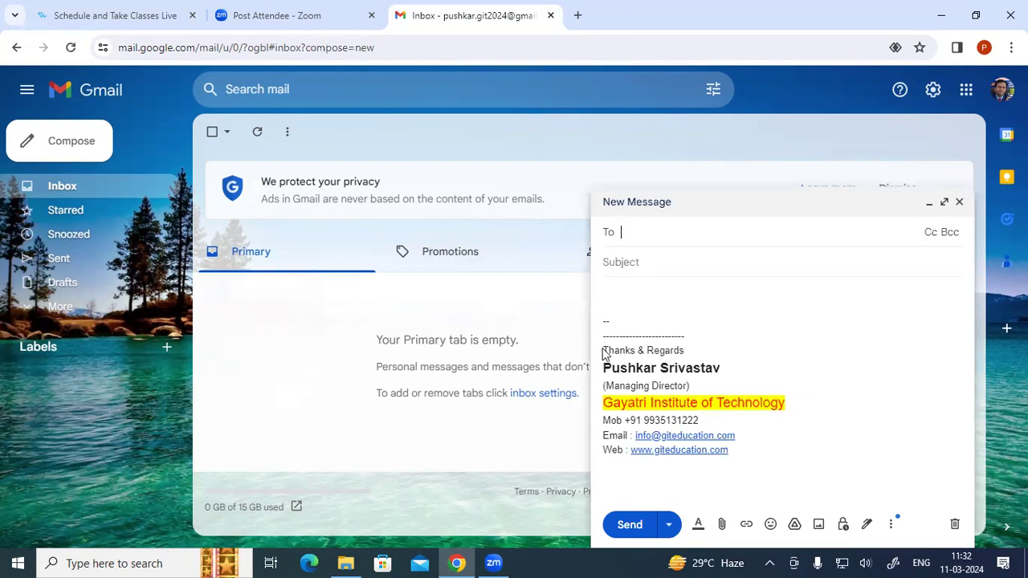
{"action": "mouse_move", "coordinate": [604, 350]}
{"action": "left_mouse_down"}
{"action": "mouse_move", "coordinate": [608, 367]}
{"action": "mouse_move", "coordinate": [740, 462]}
{"action": "left_mouse_up"}
{"action": "left_click", "coordinate": [766, 463]}
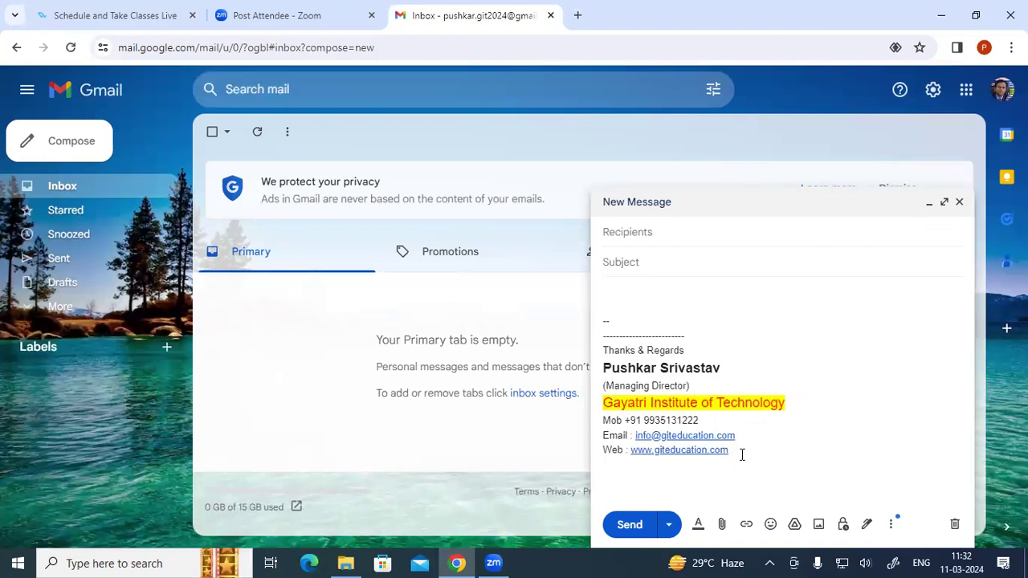
{"action": "mouse_move", "coordinate": [736, 449]}
{"action": "left_mouse_down"}
{"action": "mouse_move", "coordinate": [670, 447]}
{"action": "mouse_move", "coordinate": [606, 387]}
{"action": "mouse_move", "coordinate": [585, 351]}
{"action": "left_mouse_up"}
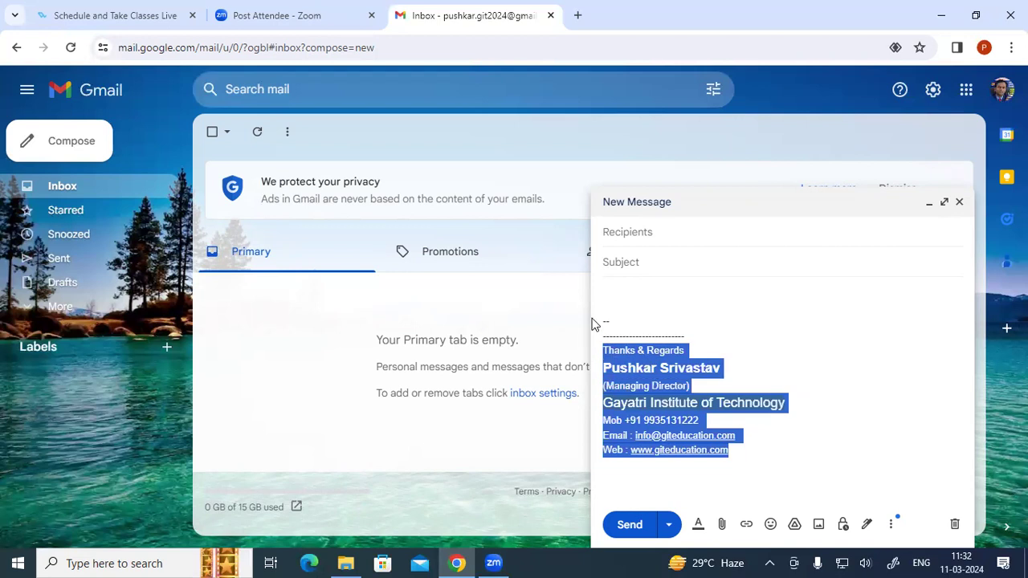
{"action": "left_click", "coordinate": [656, 305]}
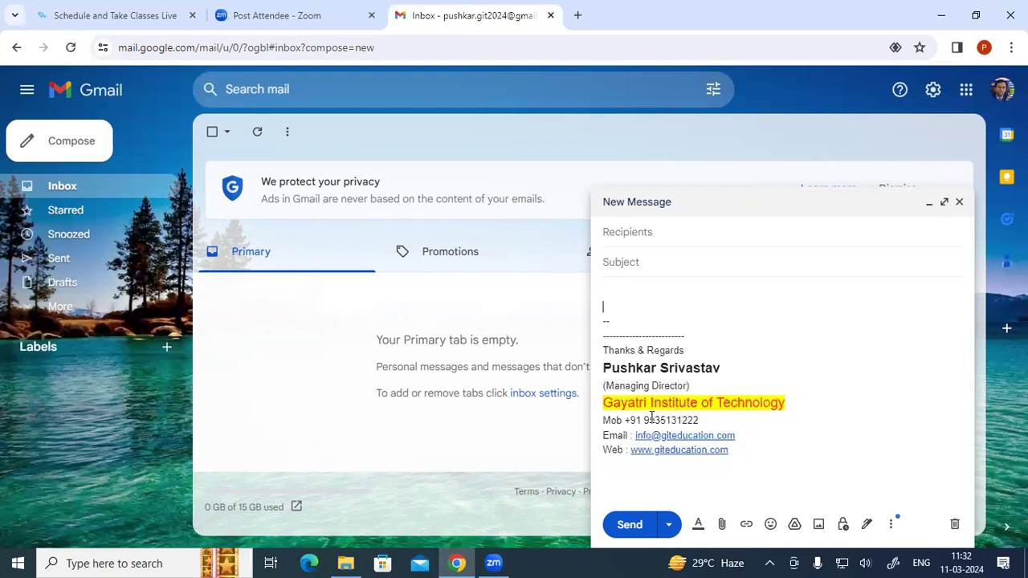
{"action": "left_click_drag", "start_coordinate": [643, 420], "coordinate": [706, 416]}
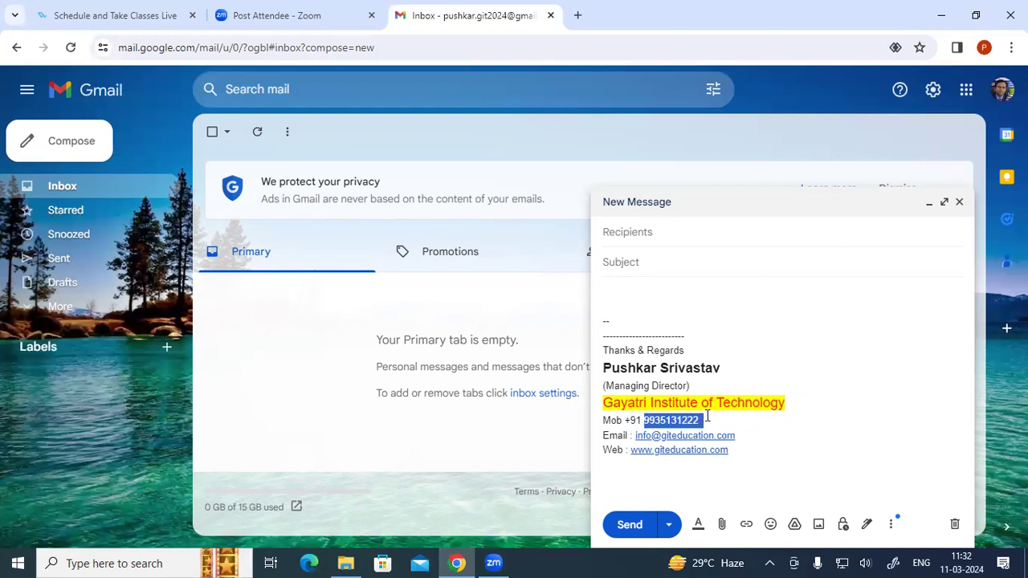
{"action": "left_click", "coordinate": [634, 435]}
{"action": "left_click_drag", "start_coordinate": [634, 435], "coordinate": [743, 436]}
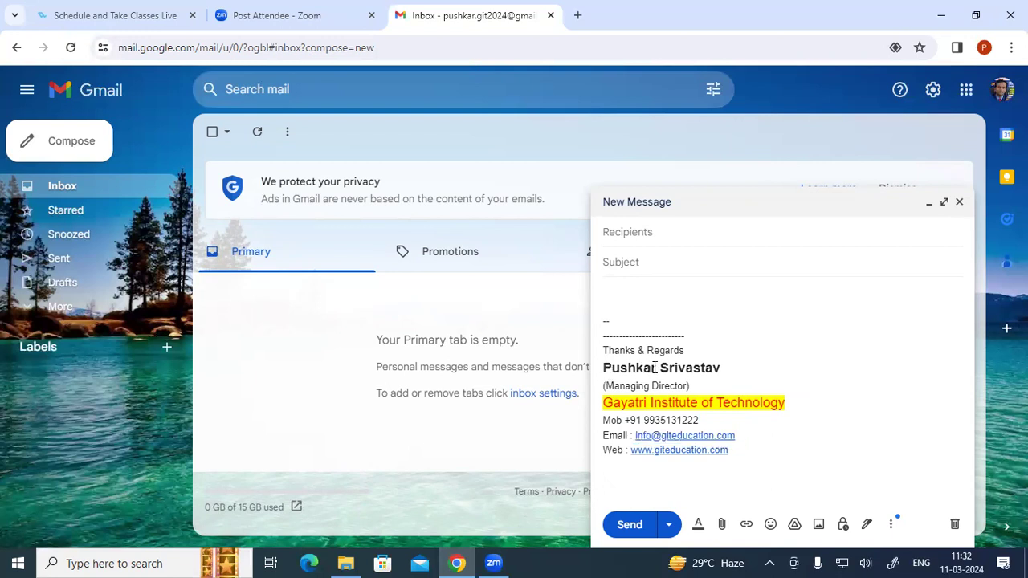
{"action": "left_click_drag", "start_coordinate": [638, 385], "coordinate": [678, 386]}
{"action": "left_click_drag", "start_coordinate": [604, 402], "coordinate": [768, 411]}
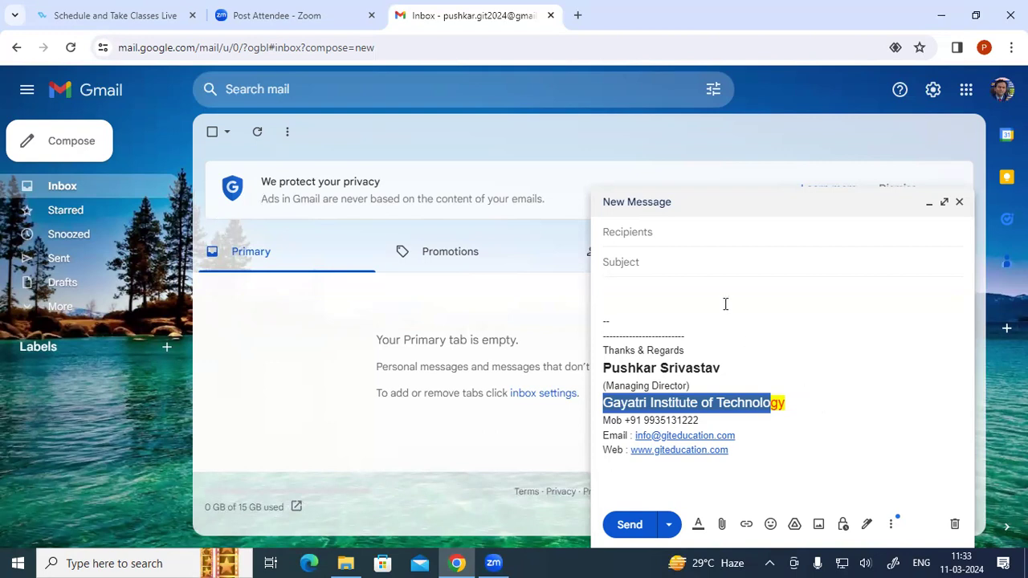
{"action": "left_click", "coordinate": [686, 316]}
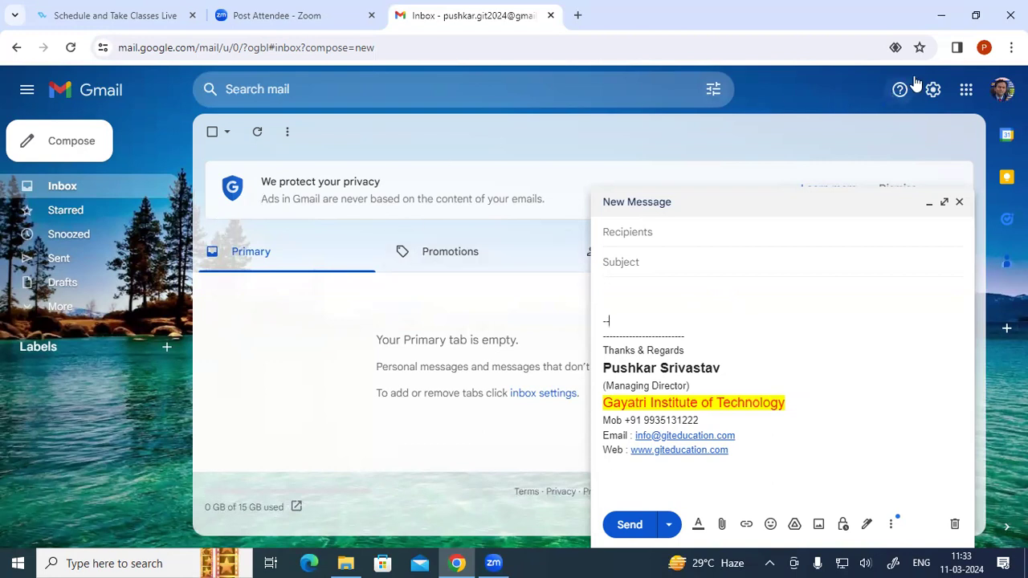
{"action": "left_click", "coordinate": [1001, 90]}
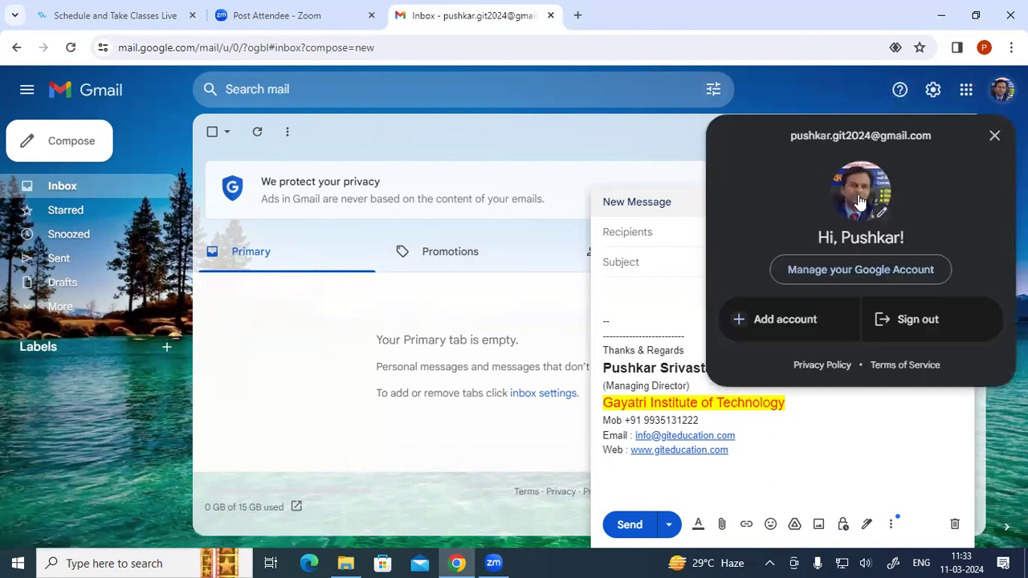
{"action": "left_click", "coordinate": [994, 136]}
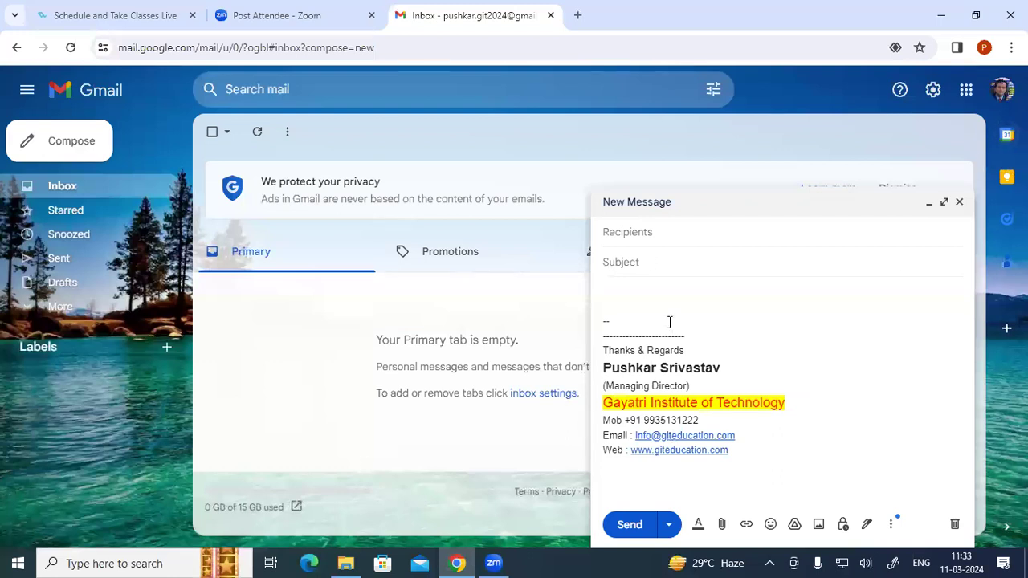
{"action": "left_click", "coordinate": [958, 202]}
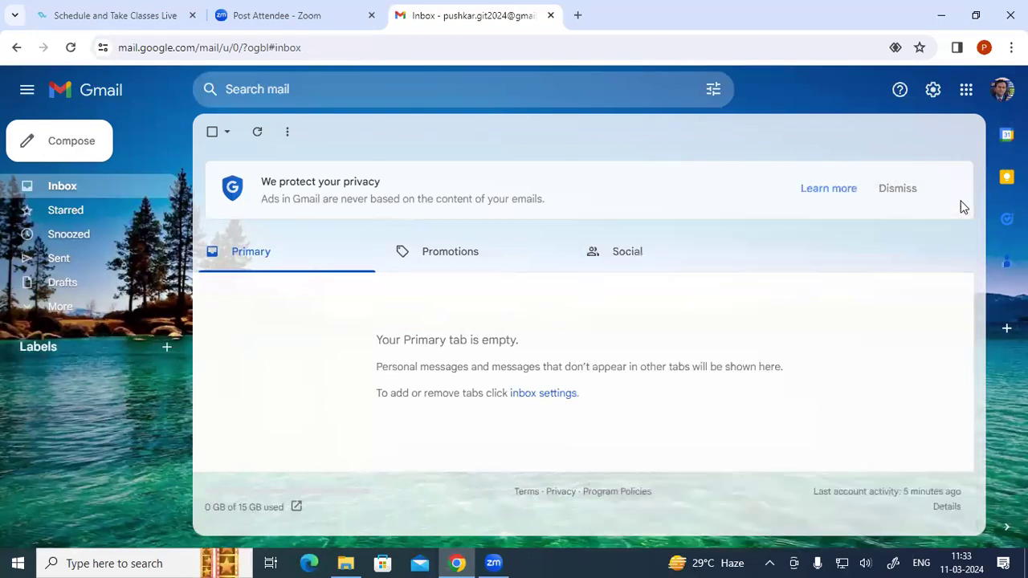
- Open Gmail's General settings and scroll to the Signature section to review the current signature
{"action": "left_click", "coordinate": [932, 90]}
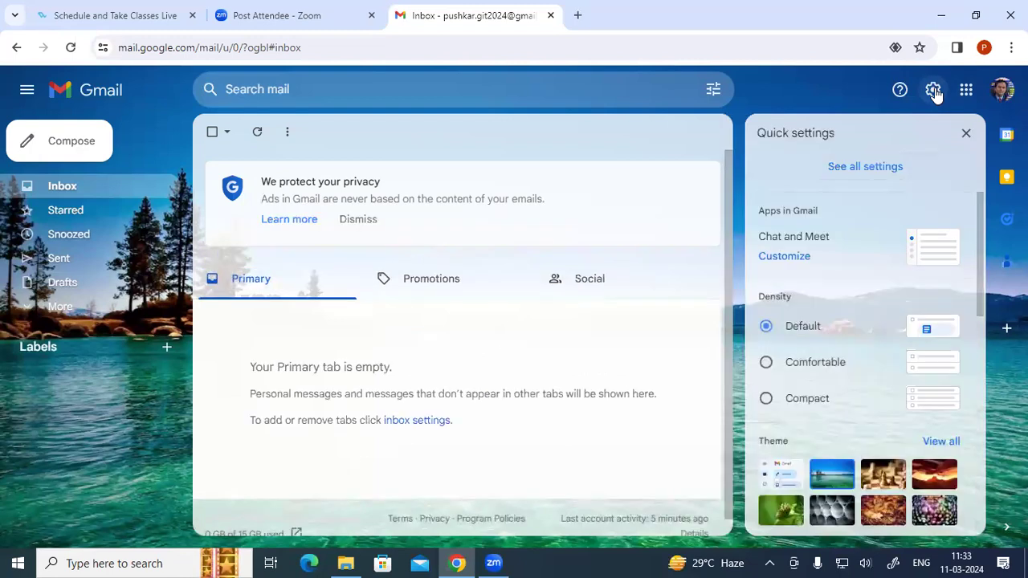
{"action": "left_click", "coordinate": [879, 168]}
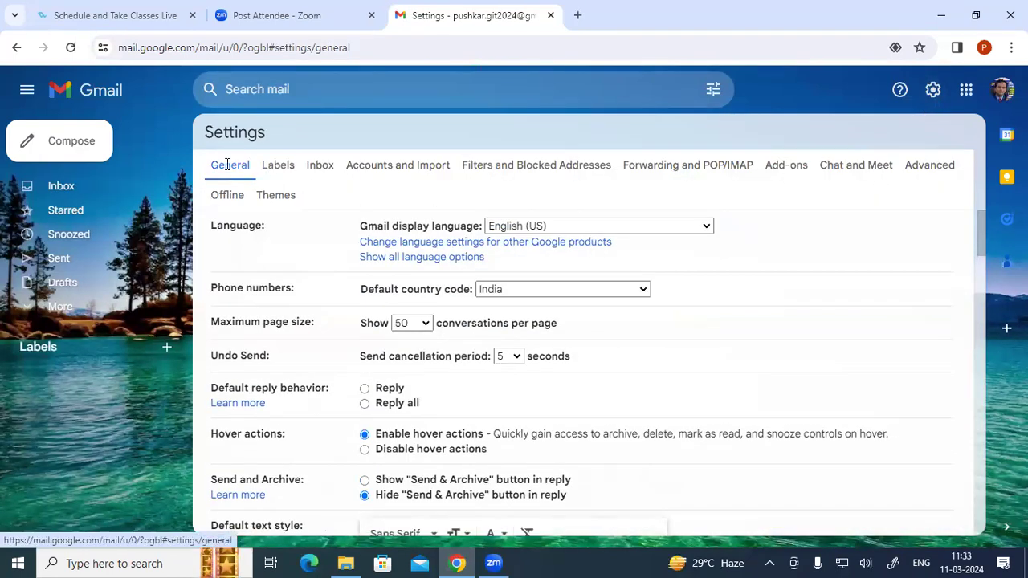
{"action": "left_click_drag", "start_coordinate": [982, 232], "coordinate": [981, 442]}
{"action": "left_click_drag", "start_coordinate": [214, 292], "coordinate": [264, 286]}
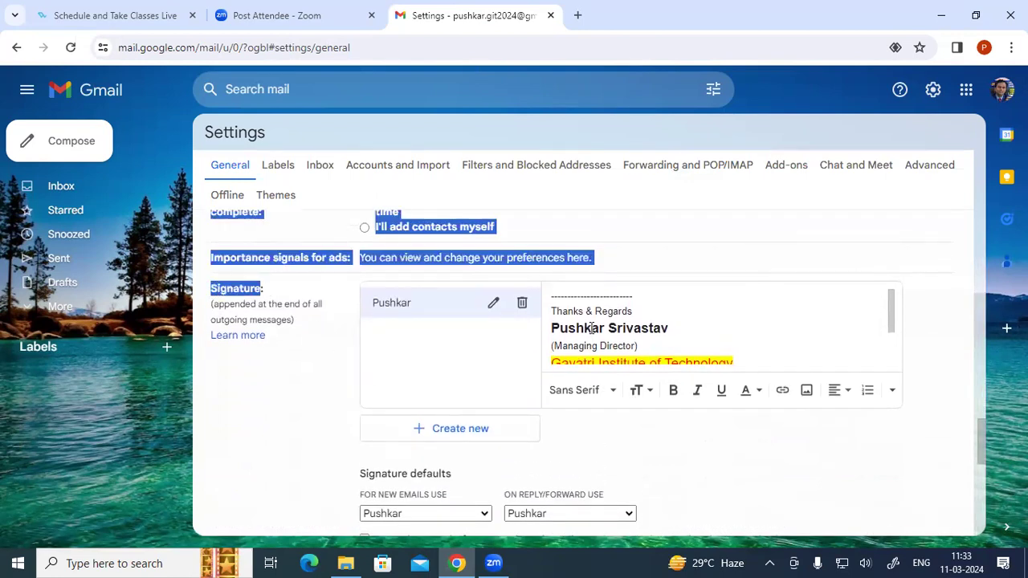
{"action": "scroll", "coordinate": [591, 328], "scroll_direction": "down", "scroll_amount": 2}
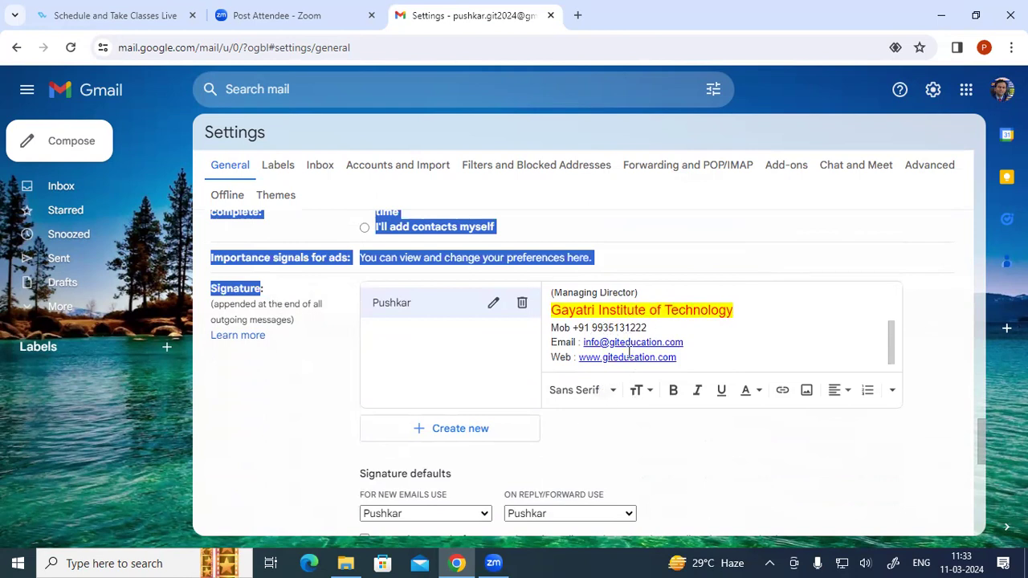
{"action": "scroll", "coordinate": [629, 351], "scroll_direction": "up", "scroll_amount": 2}
{"action": "scroll", "coordinate": [629, 350], "scroll_direction": "down", "scroll_amount": 2}
{"action": "scroll", "coordinate": [598, 333], "scroll_direction": "up", "scroll_amount": 2}
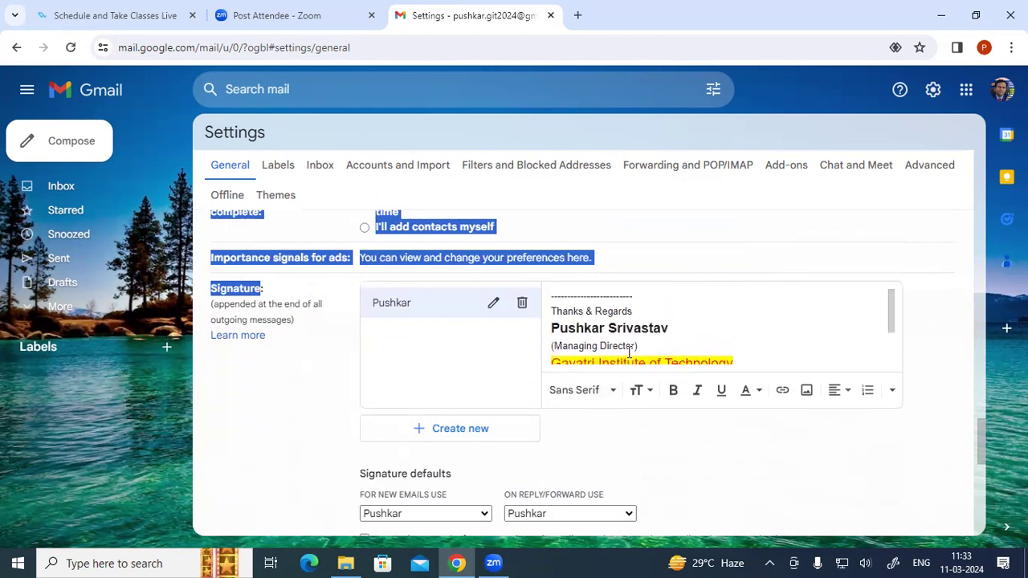
{"action": "mouse_move", "coordinate": [555, 312]}
{"action": "left_mouse_down"}
{"action": "mouse_move", "coordinate": [628, 311]}
{"action": "mouse_move", "coordinate": [585, 327]}
{"action": "mouse_move", "coordinate": [607, 329]}
{"action": "left_mouse_up"}
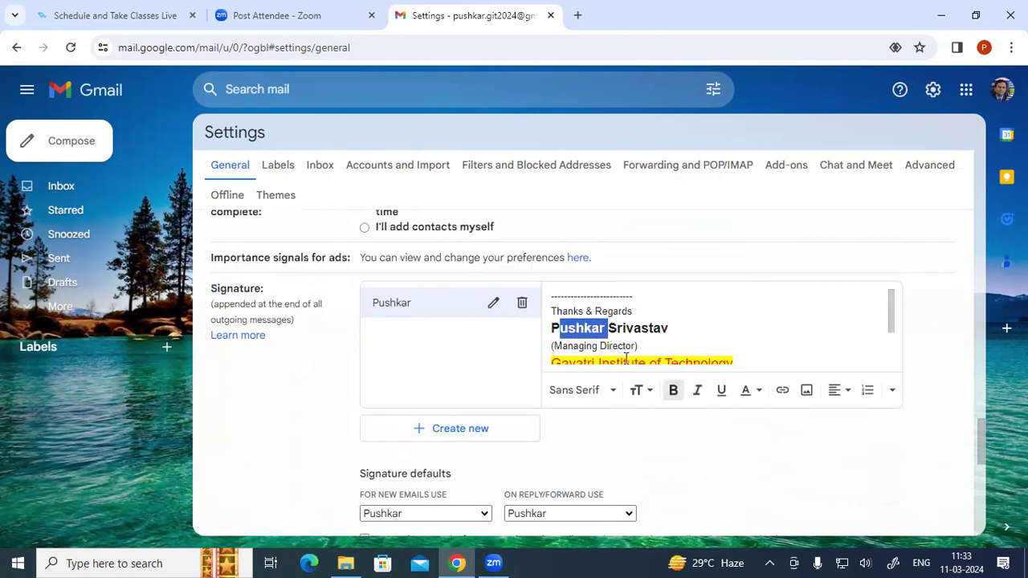
{"action": "left_click_drag", "start_coordinate": [891, 321], "coordinate": [893, 337]}
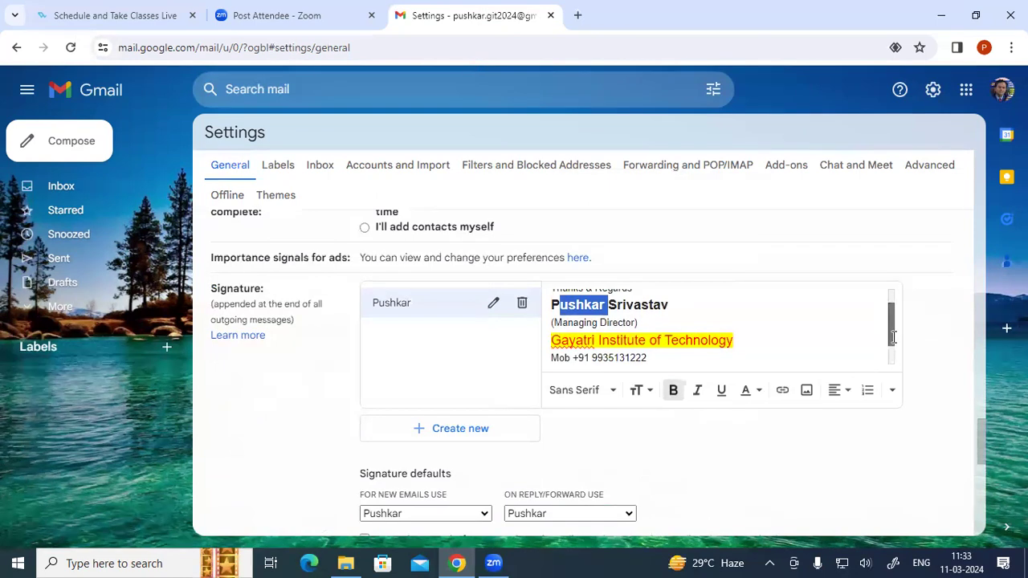
- Create a new signature named with the user's name
{"action": "left_click", "coordinate": [459, 430]}
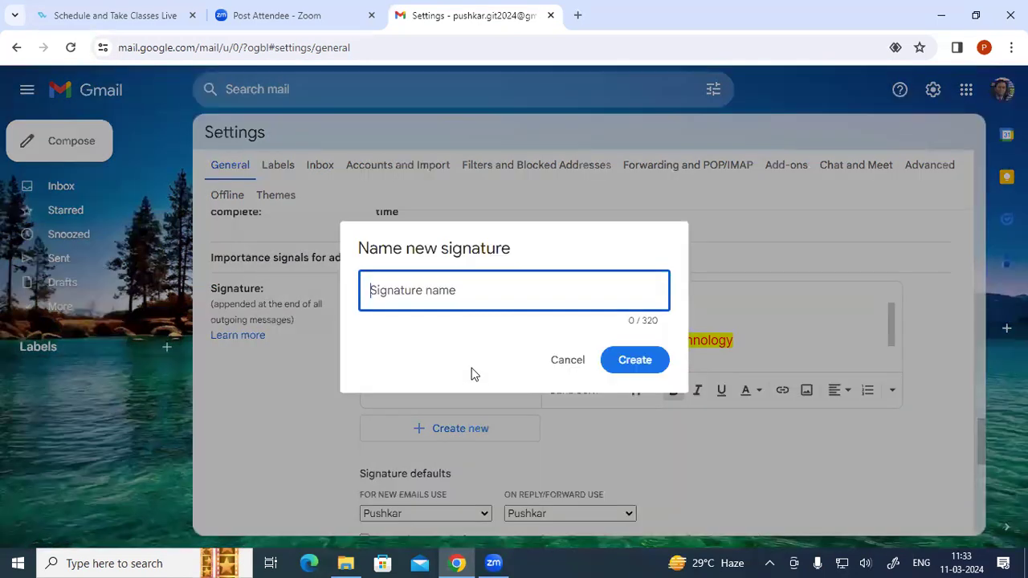
{"action": "type", "text": "Pu"}
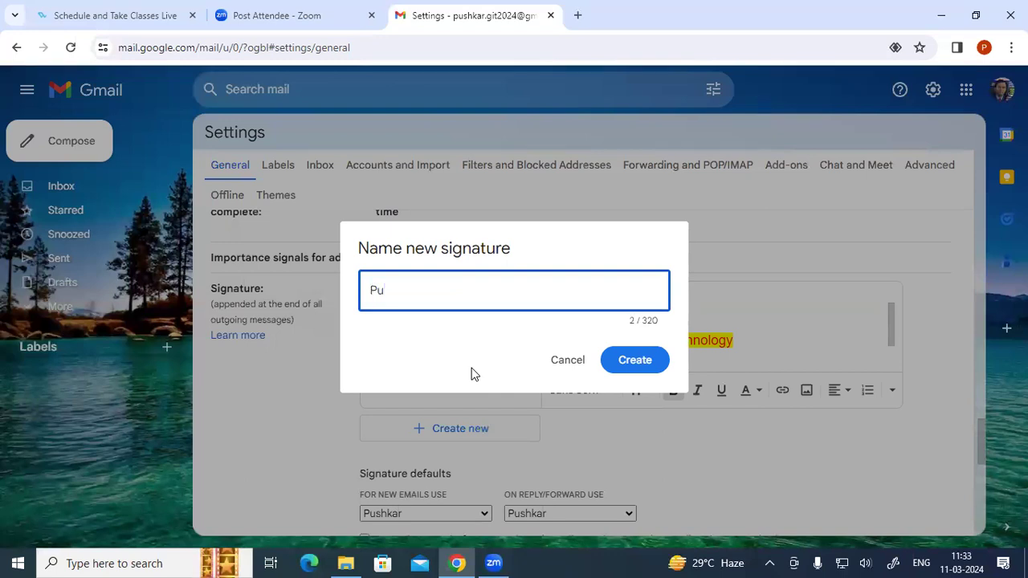
{"action": "type", "text": "shkar S"}
{"action": "left_click", "coordinate": [620, 368]}
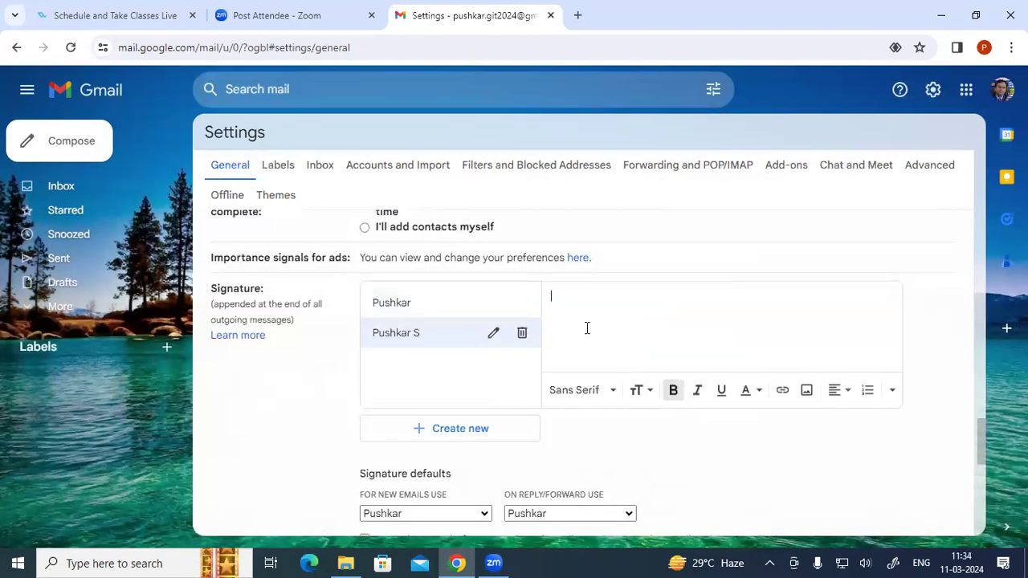
- Type the signature lines: Thanks & Regards, the user's name, GIT Student, and registration and batch details
{"action": "type", "text": "Thanks "}
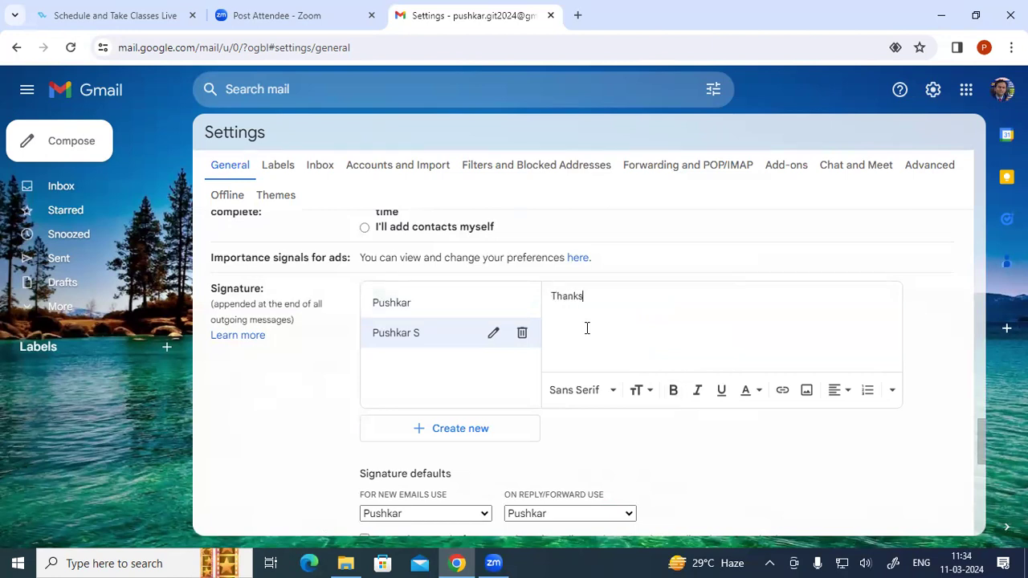
{"action": "type", "text": "& Regars"}
{"action": "key", "text": "BackSpace"}
{"action": "key", "text": "BackSpace"}
{"action": "key", "text": "BackSpace"}
{"action": "type", "text": "rds "}
{"action": "type", "text": "Pushkar"}
{"action": "type", "text": " S"}
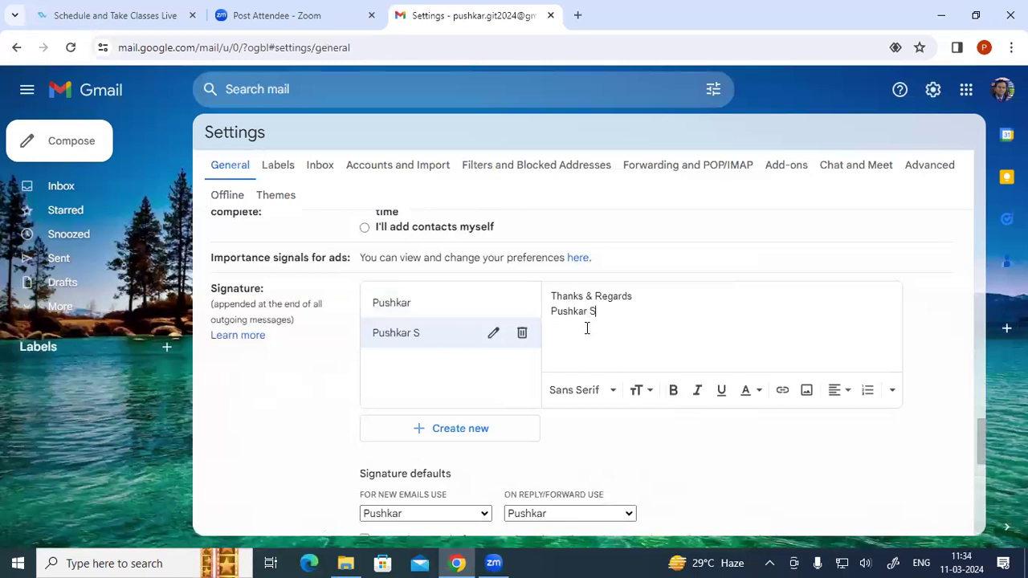
{"action": "type", "text": "rivastav"}
{"action": "type", "text": "GIT "}
{"action": "type", "text": "R"}
{"action": "key", "text": "BackSpace"}
{"action": "type", "text": "Students"}
{"action": "key", "text": "BackSpace"}
{"action": "type", "text": "Reg No"}
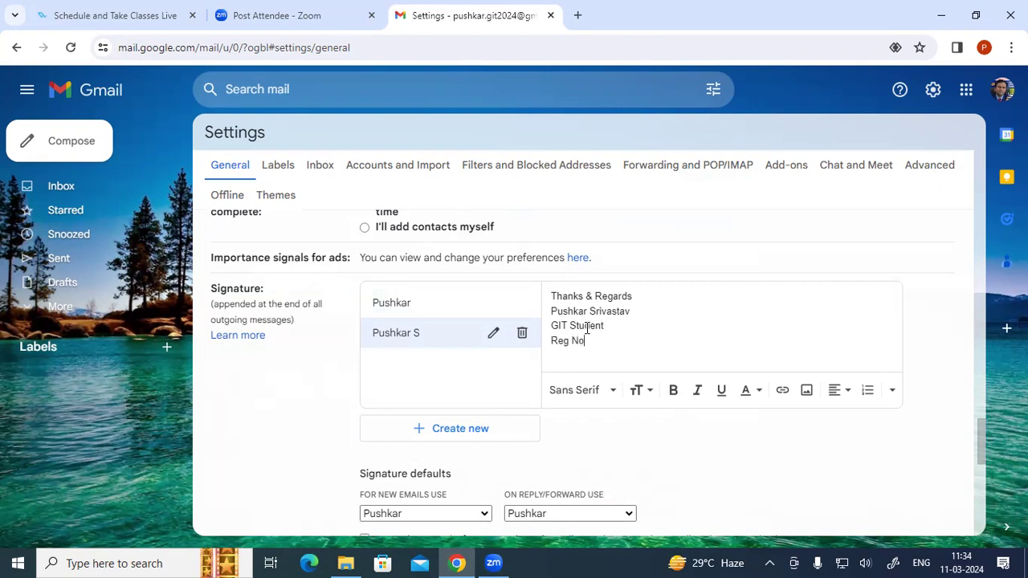
- Add a Contact line with the phone number, correct 'Comtact' to 'Contact', and scroll to the bottom
{"action": "key", "text": "Return"}
{"action": "type", "text": "Comtact"}
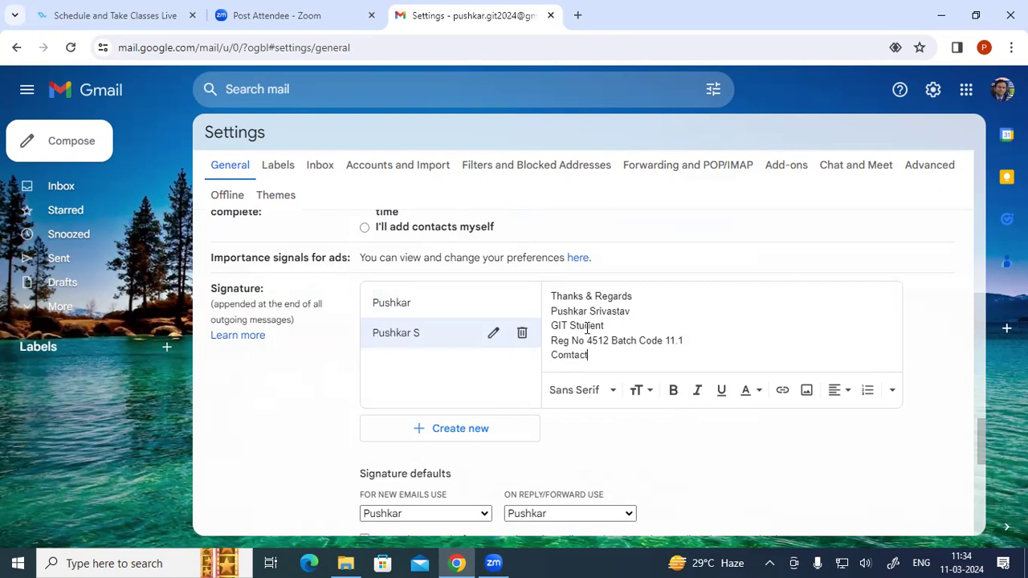
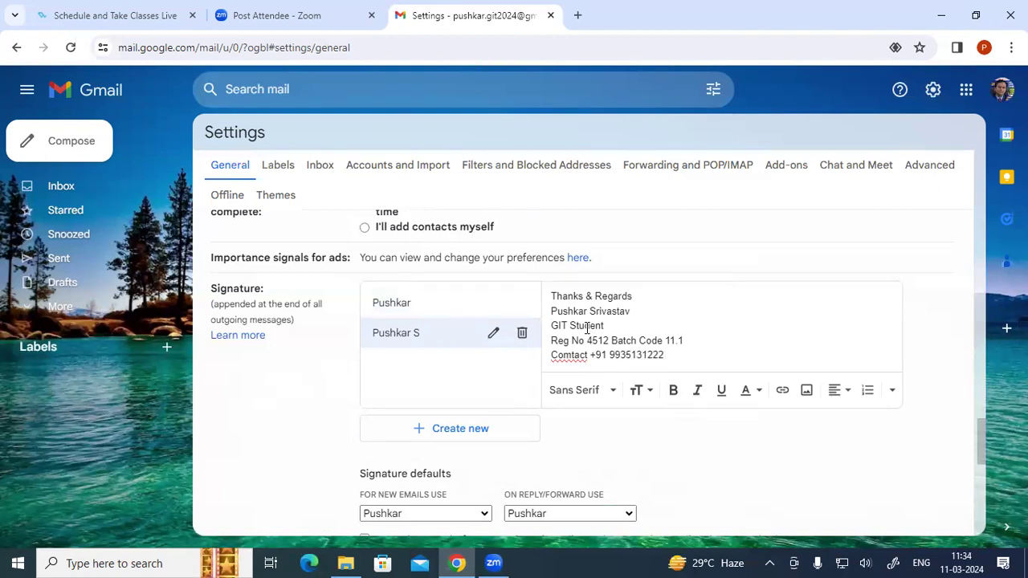
{"action": "left_click", "coordinate": [569, 355]}
{"action": "key", "text": "BackSpace"}
{"action": "type", "text": "n"}
{"action": "left_click", "coordinate": [674, 355]}
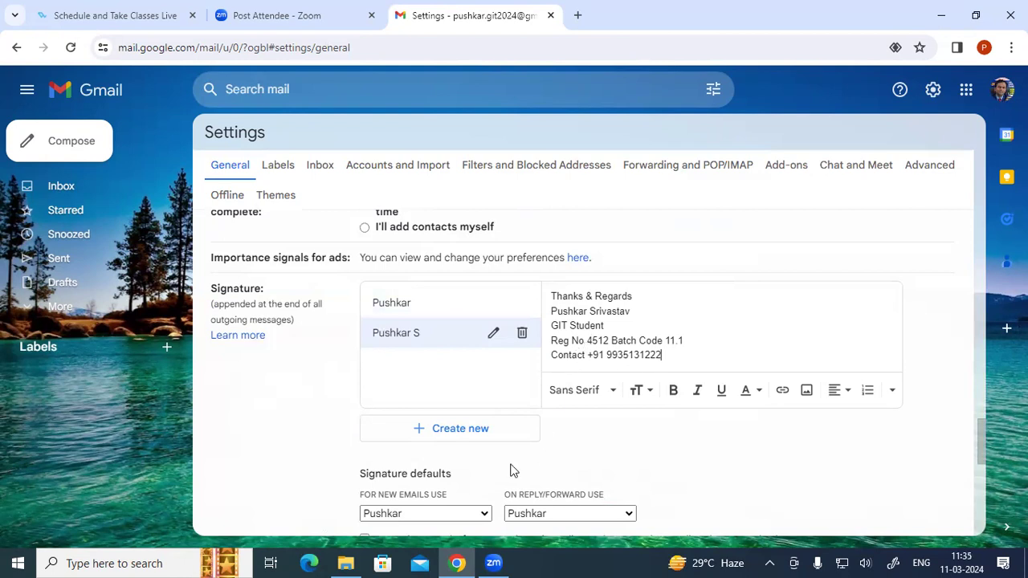
{"action": "scroll", "coordinate": [512, 464], "scroll_direction": "down", "scroll_amount": 1}
{"action": "scroll", "coordinate": [512, 464], "scroll_direction": "down", "scroll_amount": 4}
{"action": "scroll", "coordinate": [492, 456], "scroll_direction": "down", "scroll_amount": 2}
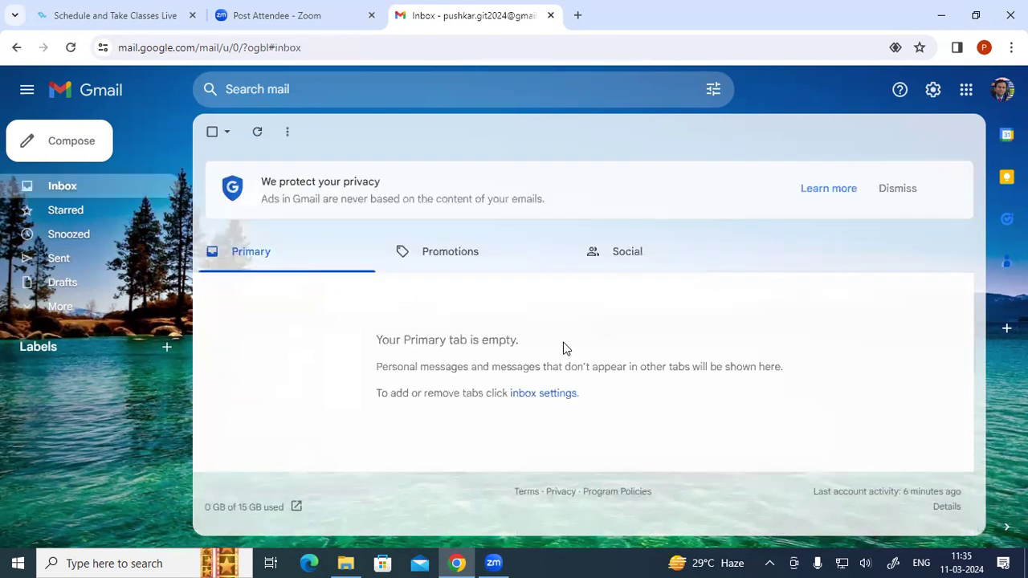
- In Signature defaults, set 'For new emails use' to the second signature
{"action": "left_click", "coordinate": [932, 90]}
{"action": "left_click", "coordinate": [853, 178]}
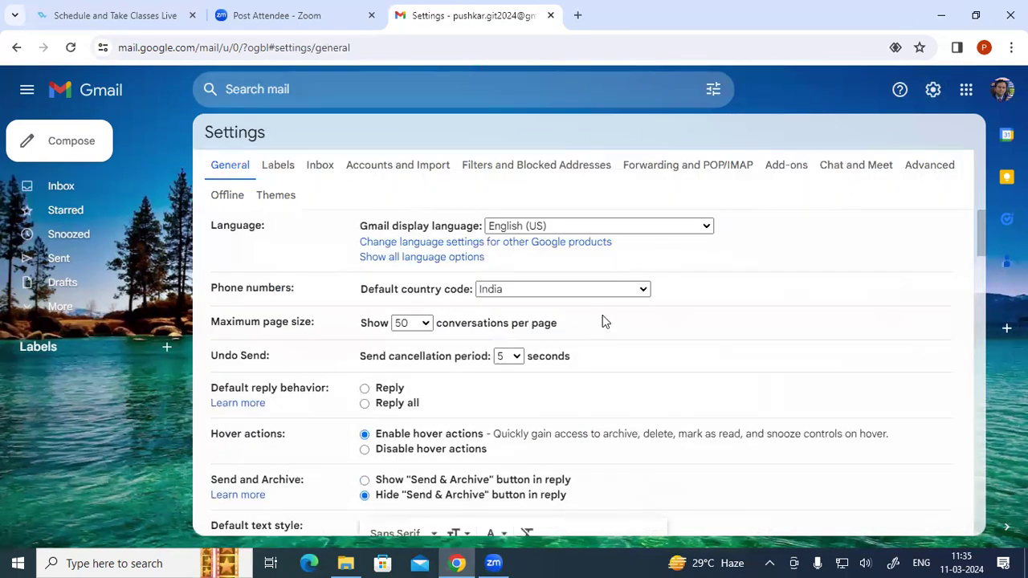
{"action": "scroll", "coordinate": [602, 315], "scroll_direction": "down", "scroll_amount": 4}
{"action": "scroll", "coordinate": [602, 317], "scroll_direction": "down", "scroll_amount": 10}
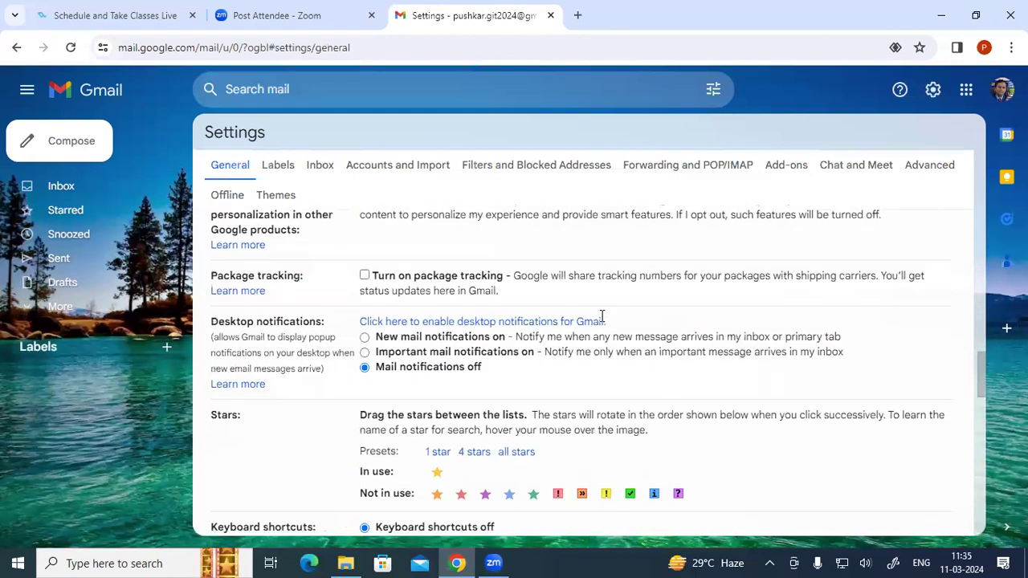
{"action": "scroll", "coordinate": [602, 321], "scroll_direction": "down", "scroll_amount": 4}
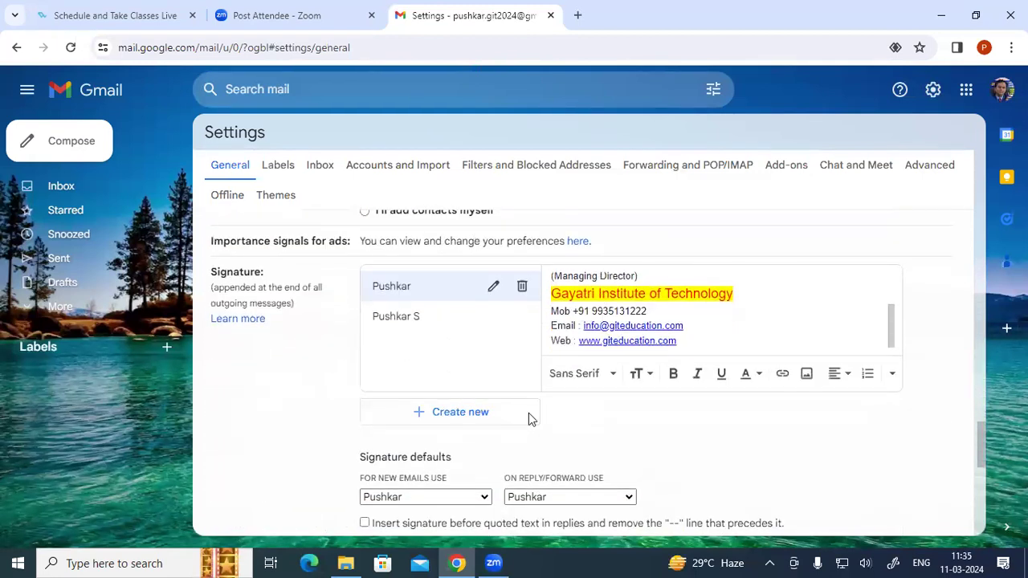
{"action": "scroll", "coordinate": [508, 428], "scroll_direction": "down", "scroll_amount": 2}
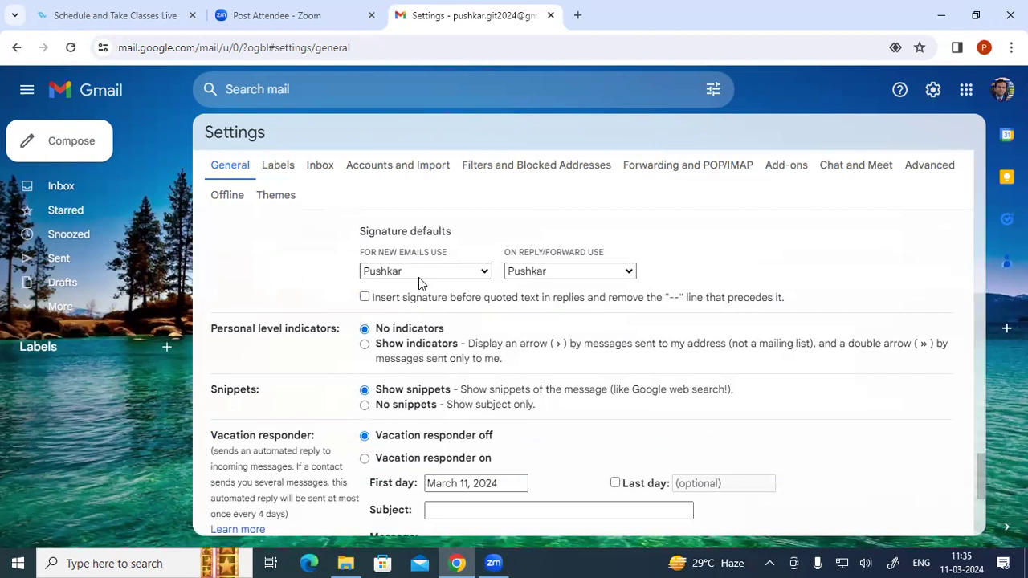
{"action": "left_click", "coordinate": [418, 273]}
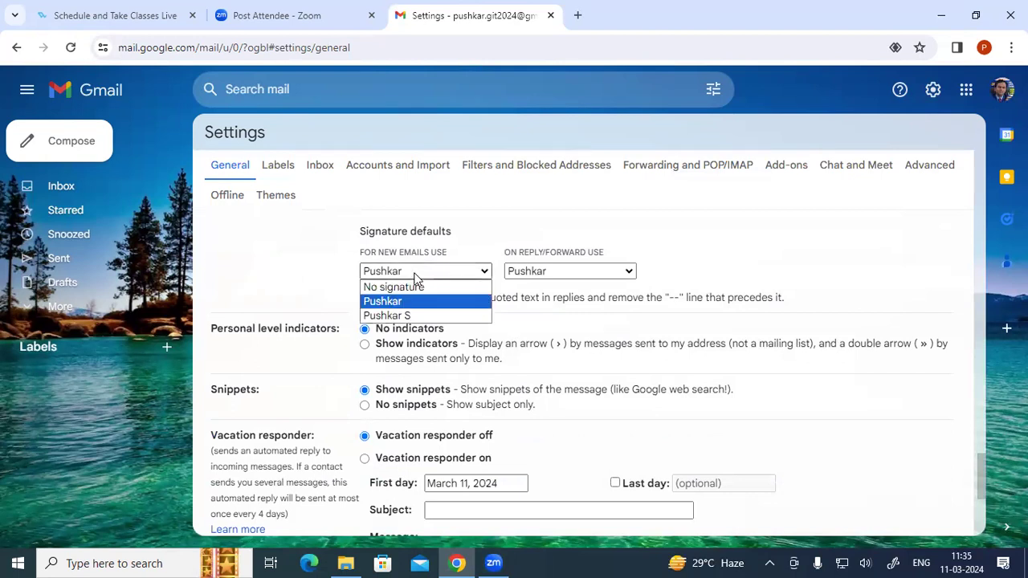
{"action": "left_click", "coordinate": [404, 315]}
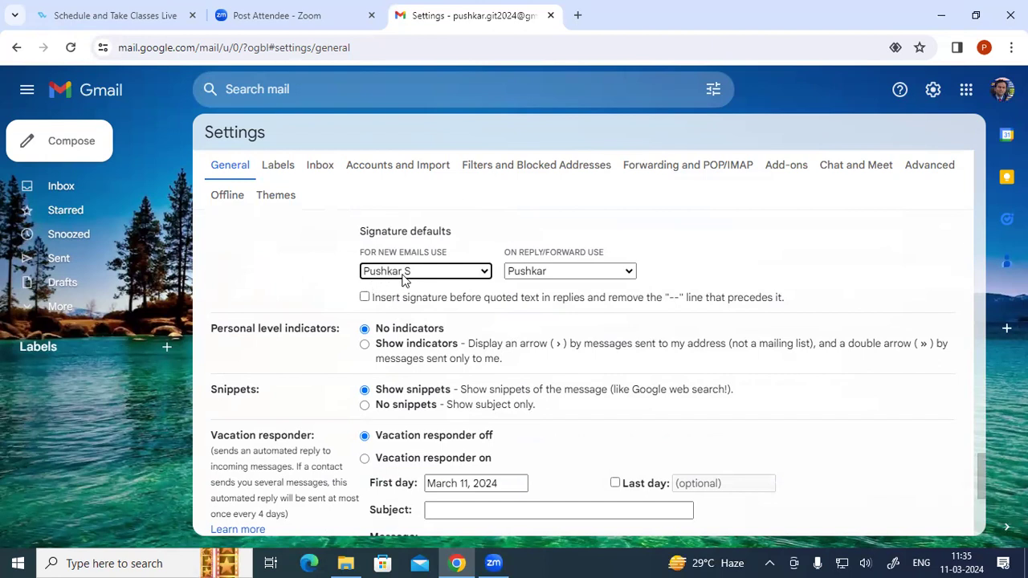
{"action": "scroll", "coordinate": [403, 279], "scroll_direction": "up", "scroll_amount": 10}
{"action": "scroll", "coordinate": [403, 278], "scroll_direction": "up", "scroll_amount": 15}
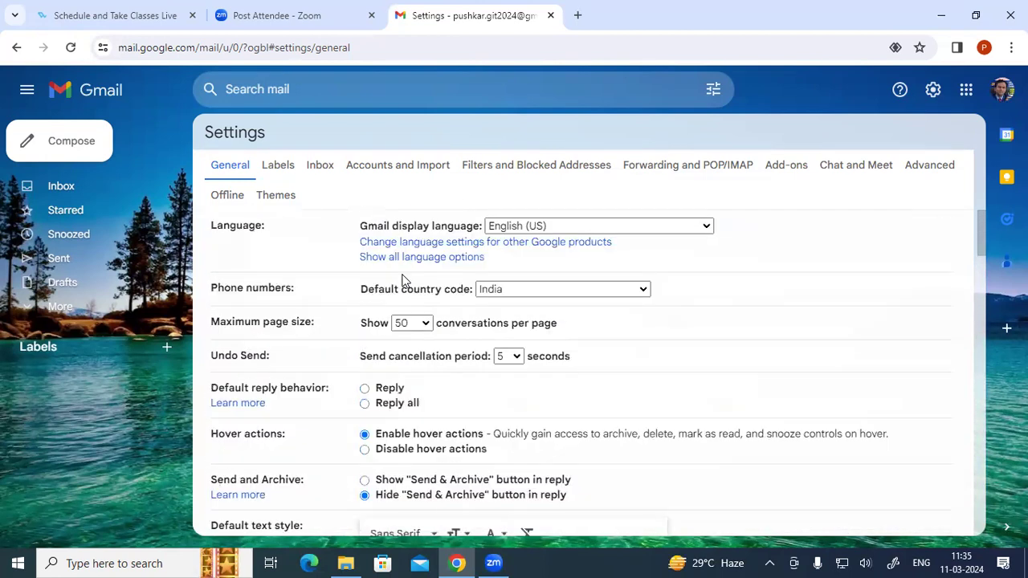
{"action": "scroll", "coordinate": [403, 278], "scroll_direction": "down", "scroll_amount": 10}
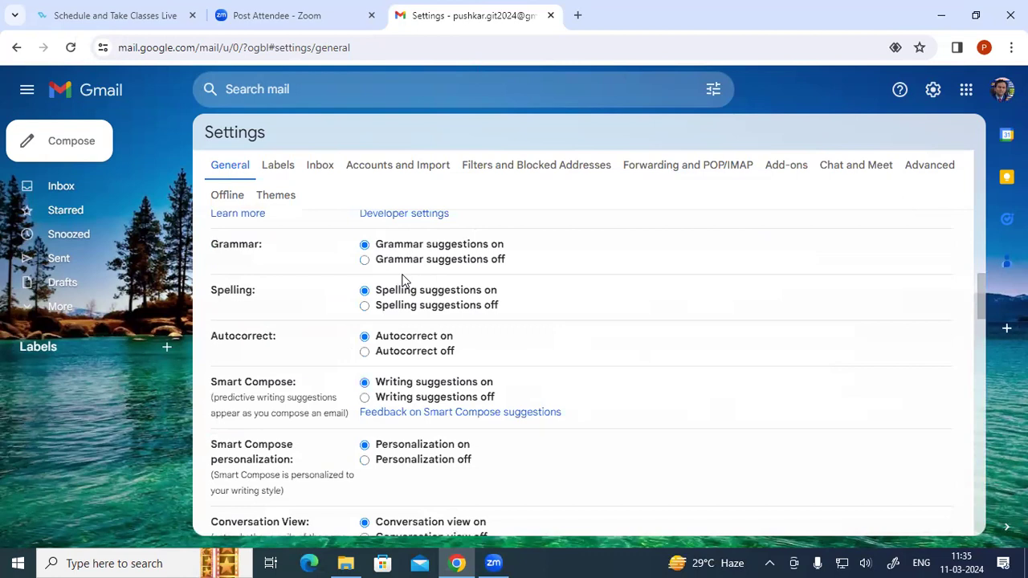
{"action": "scroll", "coordinate": [403, 279], "scroll_direction": "up", "scroll_amount": 8}
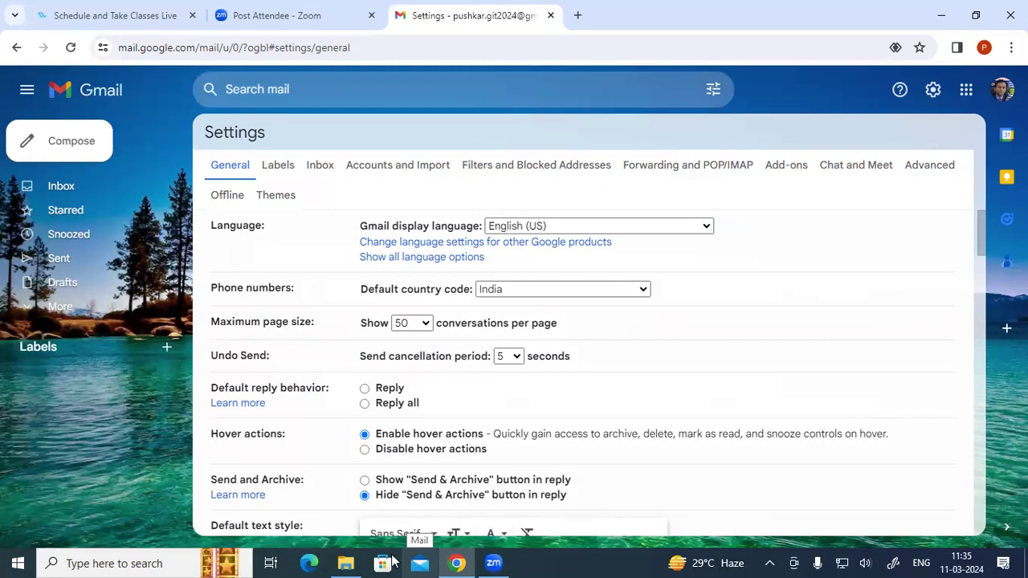
- Search Windows for 'mail' and launch the Mail app
{"action": "left_click", "coordinate": [79, 562]}
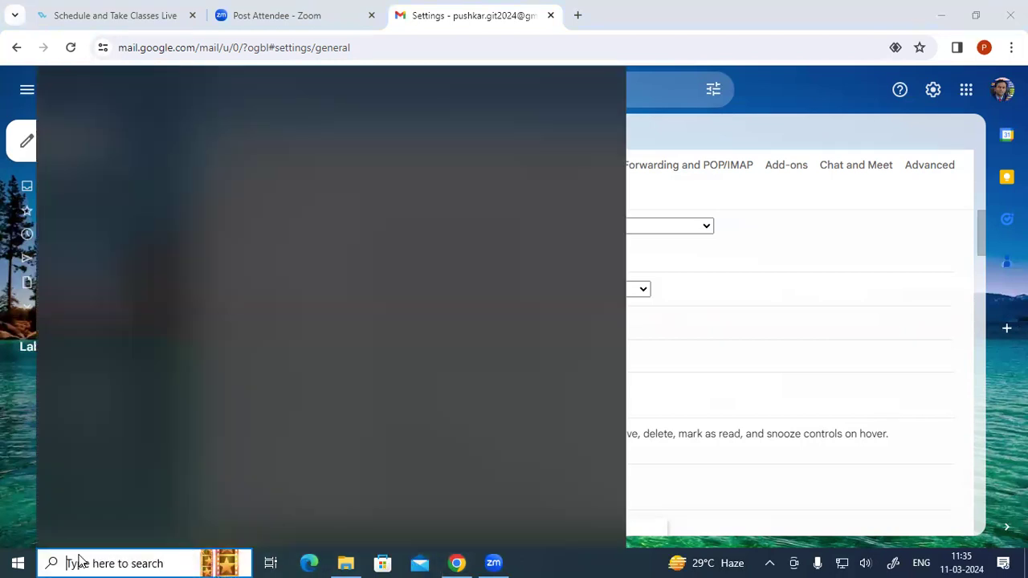
{"action": "type", "text": "mail"}
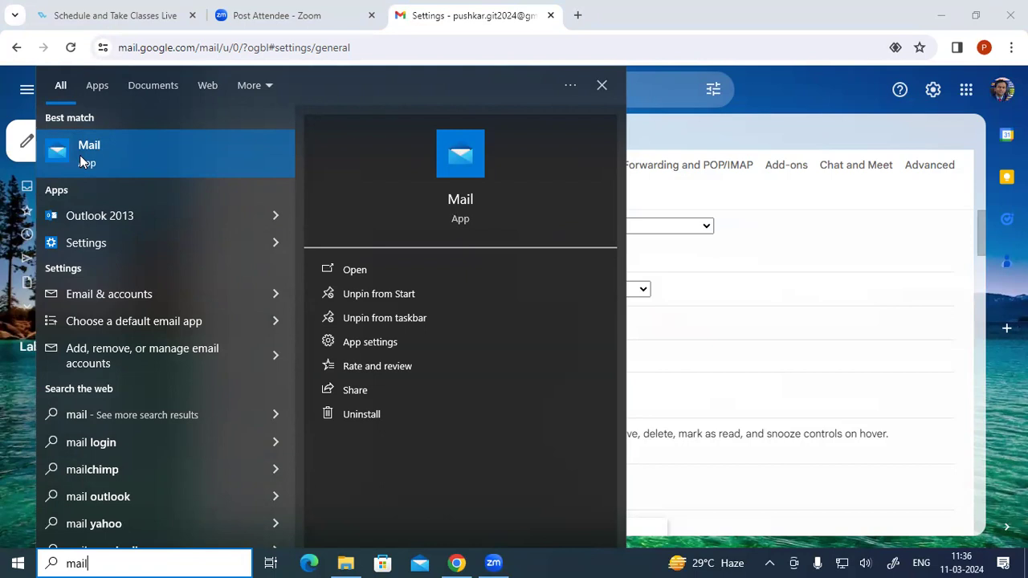
{"action": "left_click", "coordinate": [79, 155]}
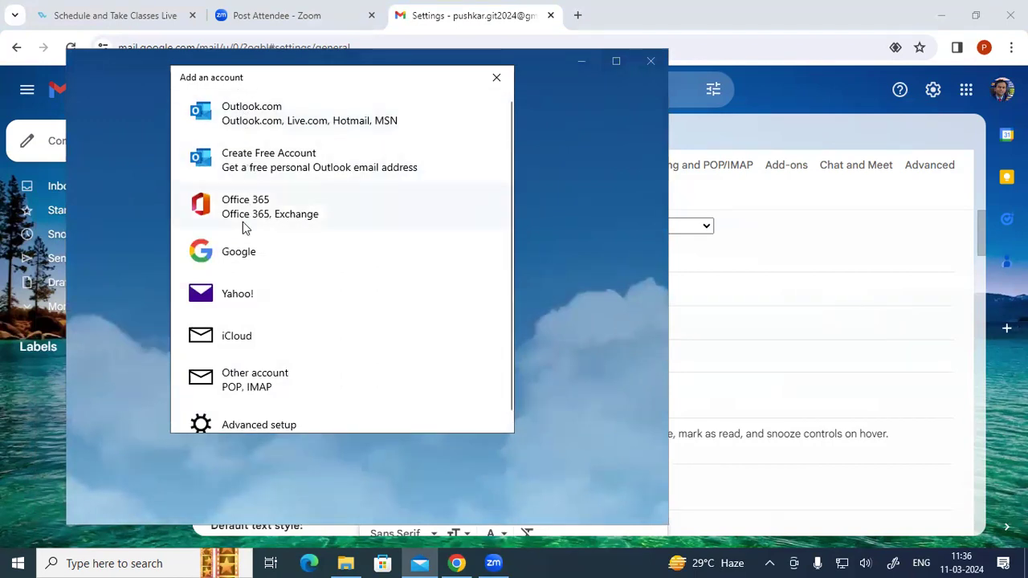
- Choose Google as the account type to add in Mail
{"action": "scroll", "coordinate": [306, 327], "scroll_direction": "down", "scroll_amount": 1}
{"action": "scroll", "coordinate": [306, 328], "scroll_direction": "up", "scroll_amount": 1}
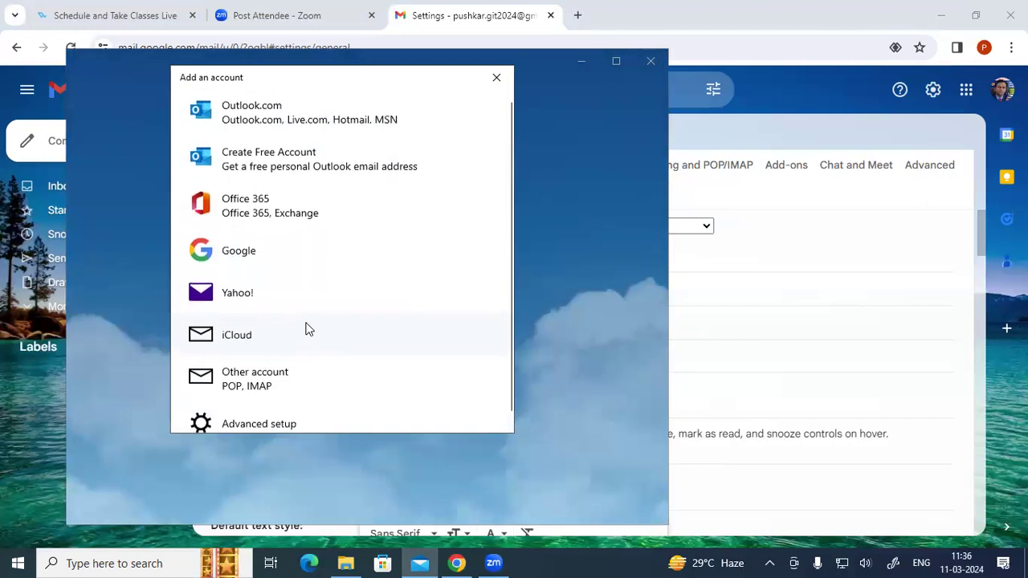
{"action": "left_click", "coordinate": [240, 252]}
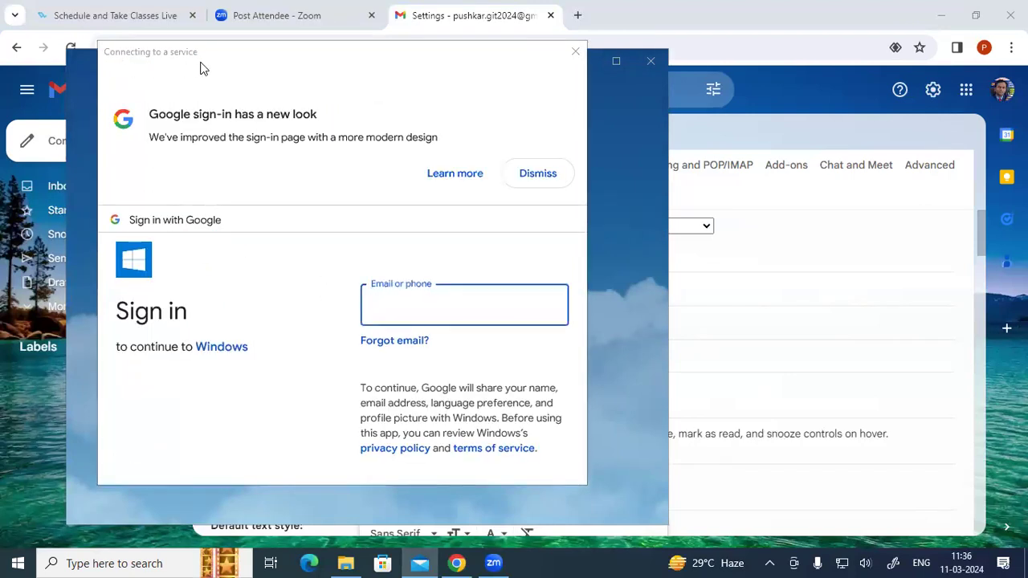
{"action": "scroll", "coordinate": [222, 314], "scroll_direction": "down", "scroll_amount": 2}
{"action": "scroll", "coordinate": [225, 313], "scroll_direction": "up", "scroll_amount": 1}
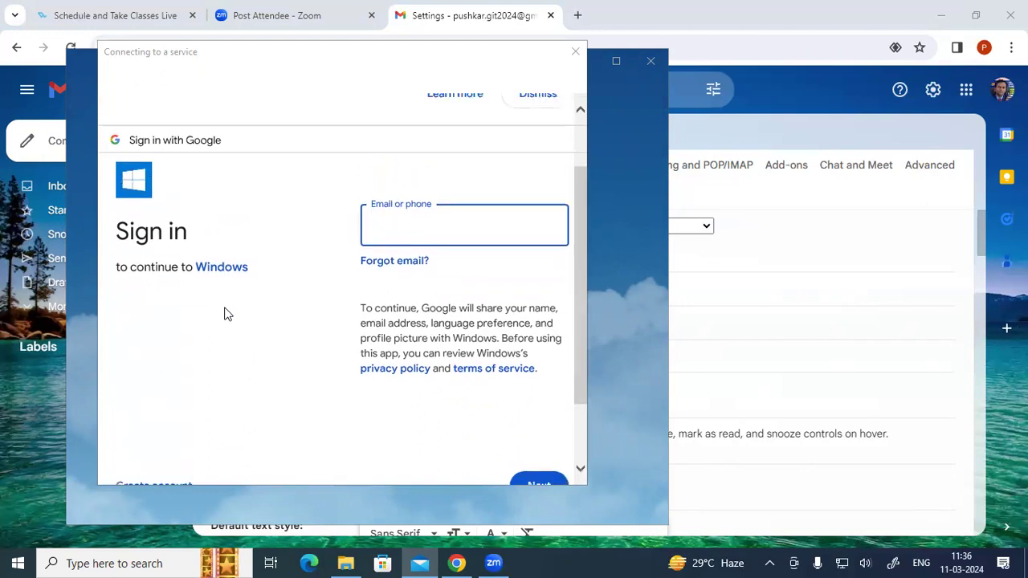
{"action": "scroll", "coordinate": [225, 313], "scroll_direction": "up", "scroll_amount": 1}
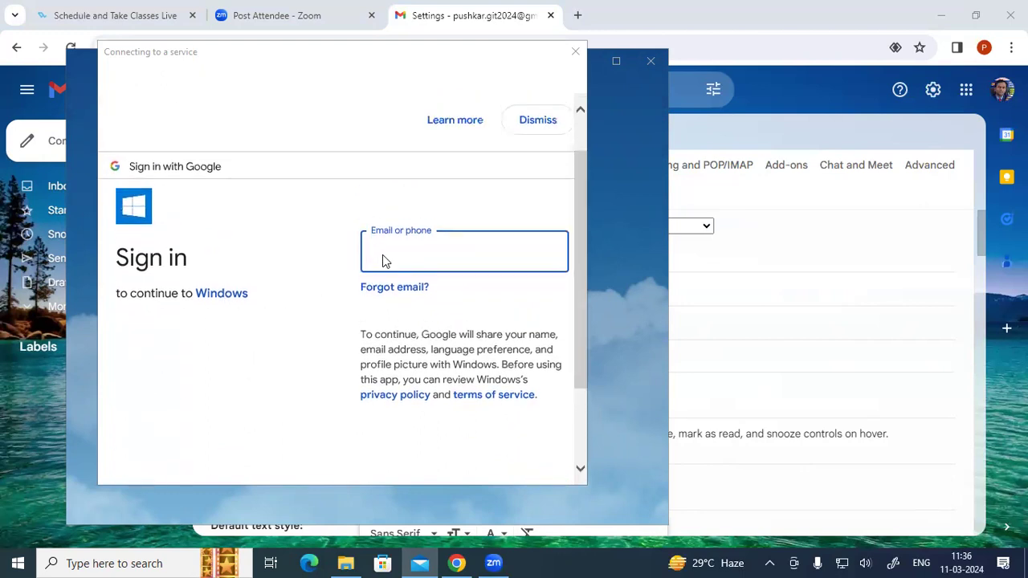
{"action": "left_click", "coordinate": [1001, 89]}
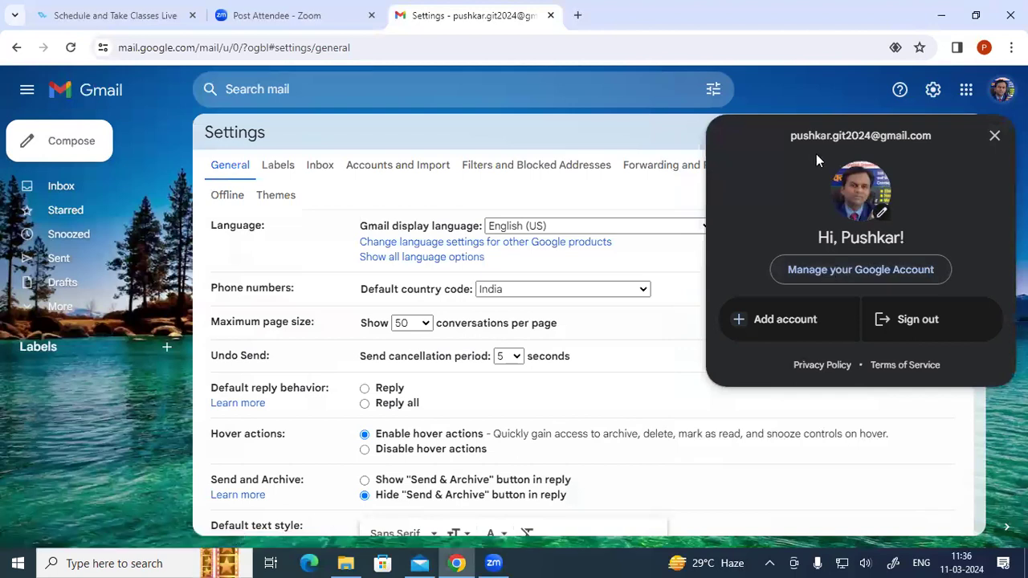
{"action": "left_click_drag", "start_coordinate": [788, 135], "coordinate": [931, 135]}
{"action": "right_click", "coordinate": [906, 135]}
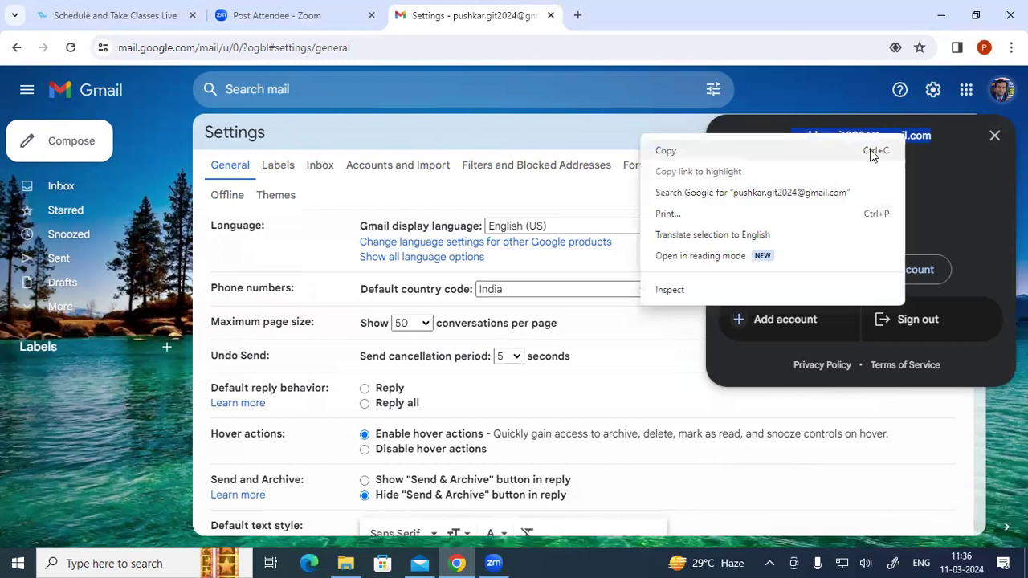
{"action": "left_click", "coordinate": [682, 153]}
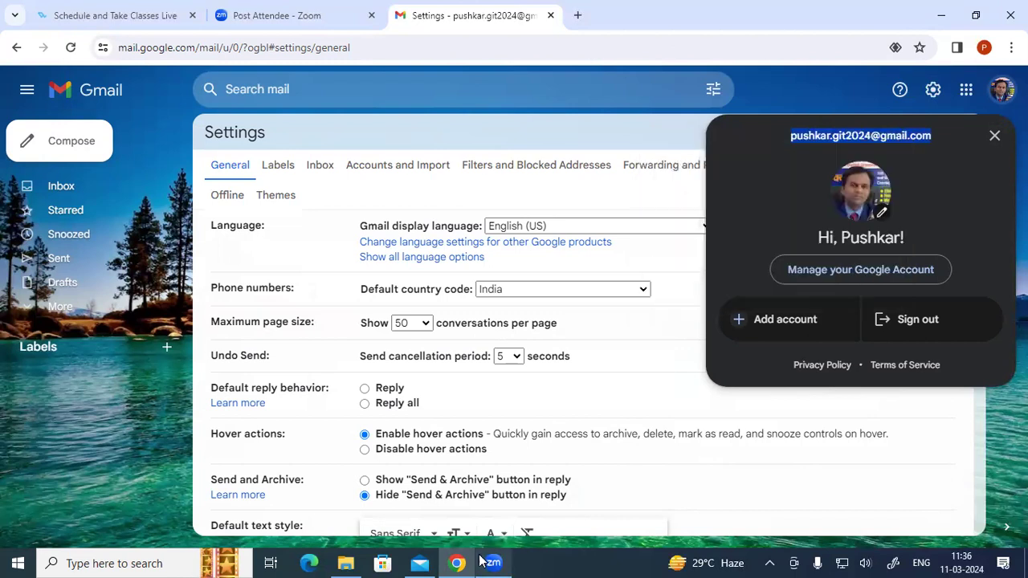
- Paste the e-mail address into the Google sign-in, then enter and submit the account password
{"action": "left_click", "coordinate": [422, 561]}
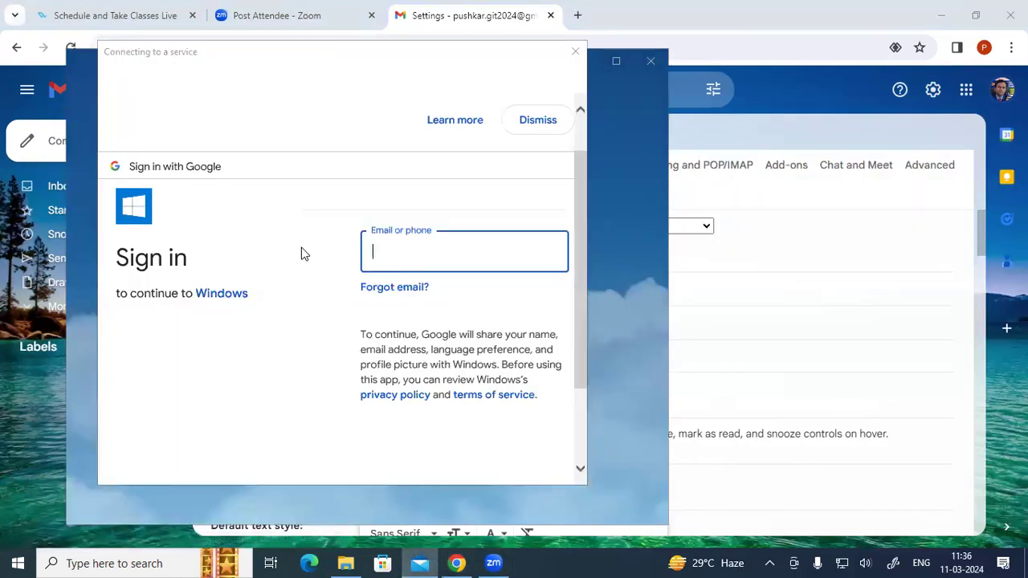
{"action": "key", "text": "ctrl+v"}
{"action": "key", "text": "Return"}
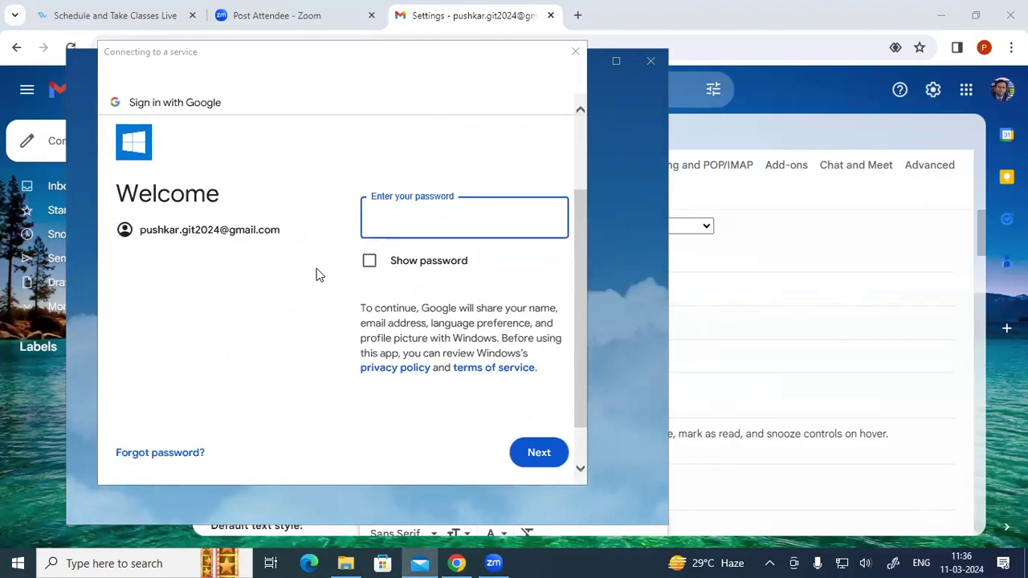
{"action": "type", "text": "•••••••••"}
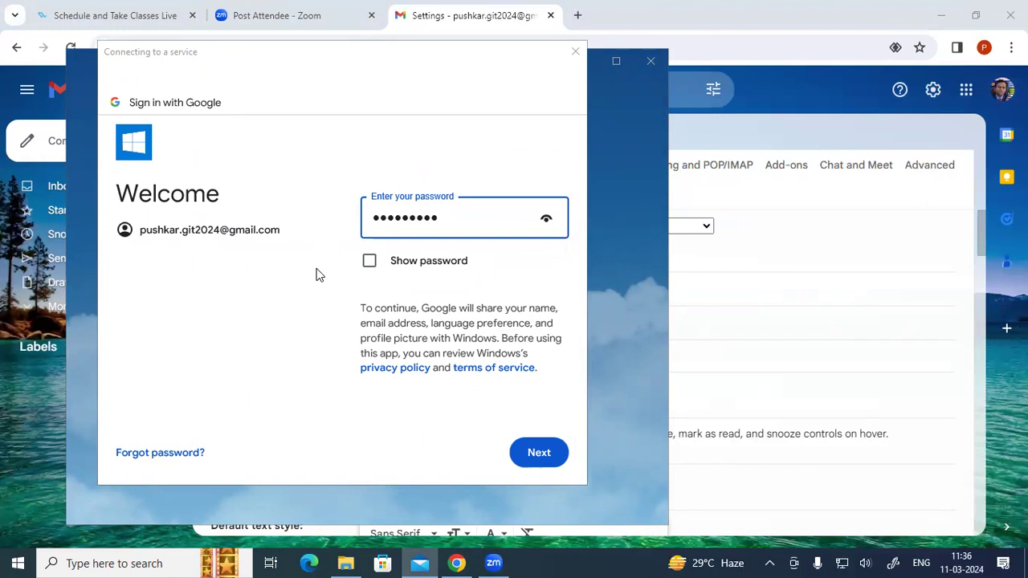
{"action": "left_click", "coordinate": [369, 260]}
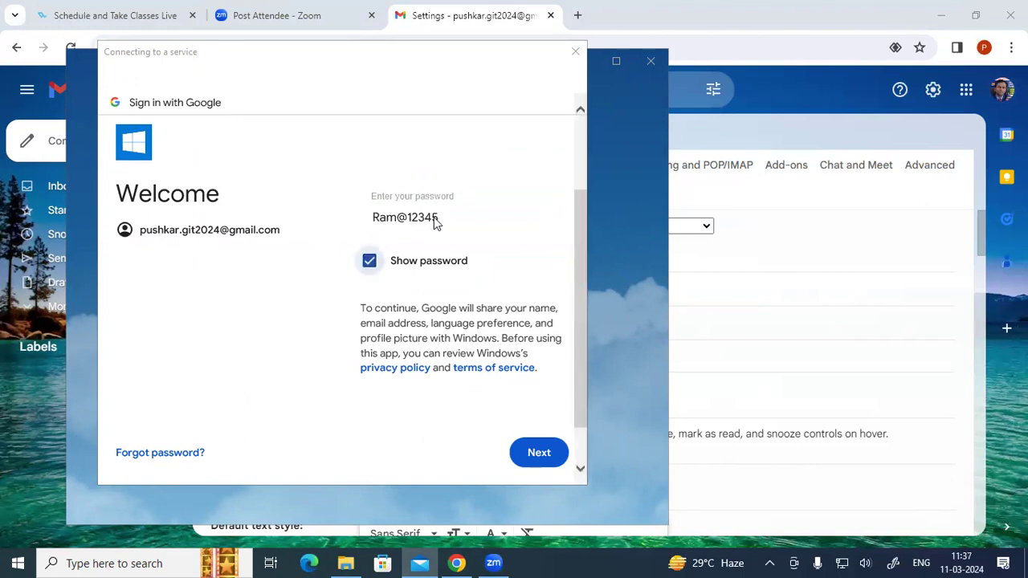
{"action": "left_click", "coordinate": [370, 260]}
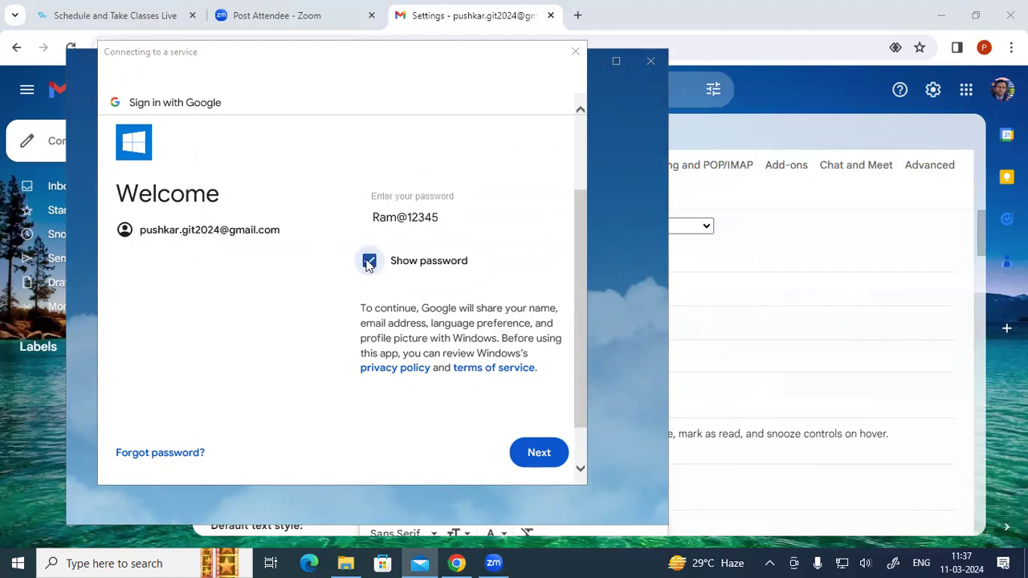
{"action": "left_click", "coordinate": [533, 454]}
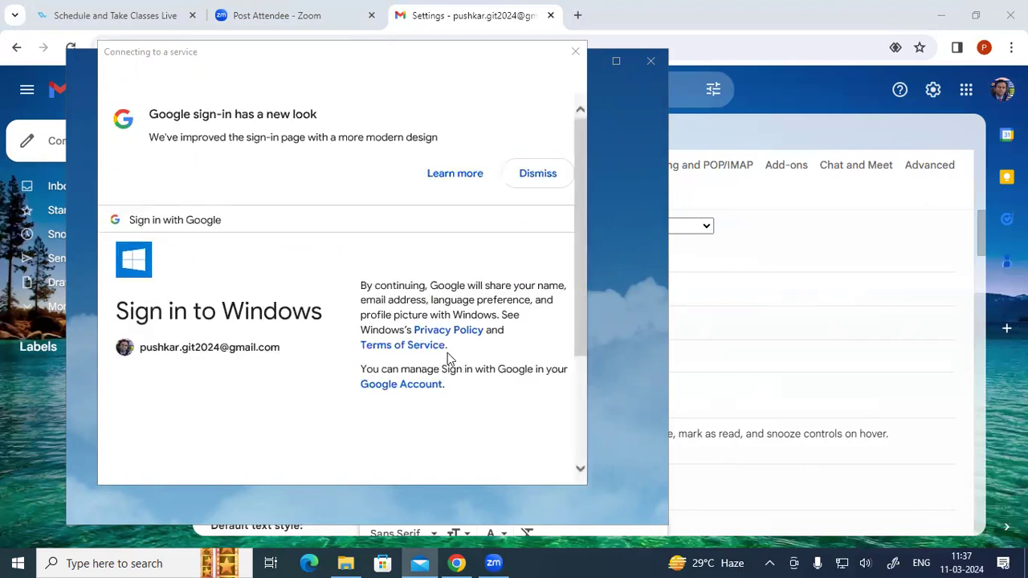
- Continue the Google sign-in to Windows and allow Windows to access the account
{"action": "scroll", "coordinate": [438, 341], "scroll_direction": "down", "scroll_amount": 1}
{"action": "scroll", "coordinate": [429, 338], "scroll_direction": "down", "scroll_amount": 2}
{"action": "scroll", "coordinate": [429, 338], "scroll_direction": "up", "scroll_amount": 3}
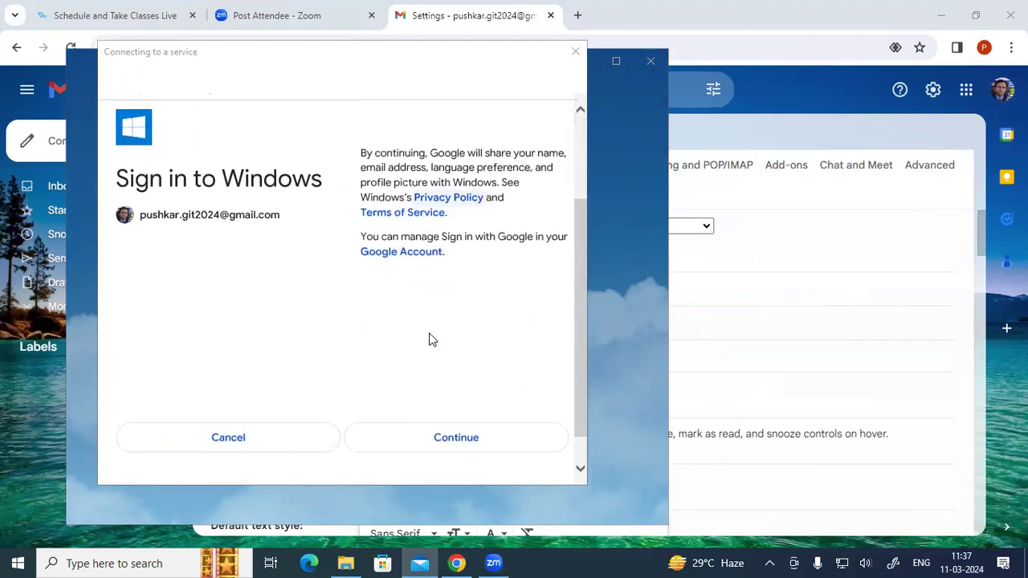
{"action": "scroll", "coordinate": [429, 361], "scroll_direction": "down", "scroll_amount": 3}
{"action": "left_click", "coordinate": [429, 407]}
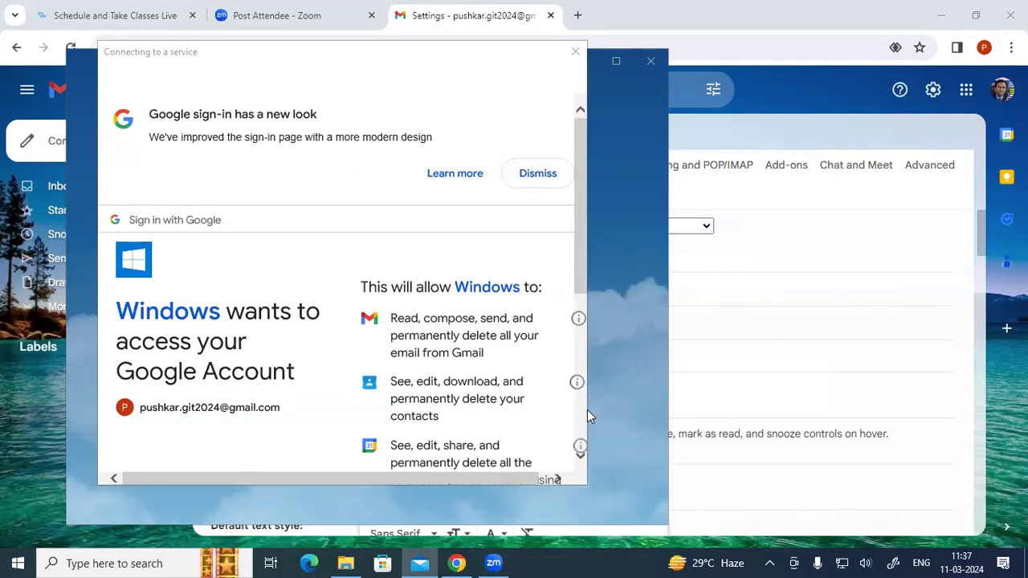
{"action": "scroll", "coordinate": [442, 245], "scroll_direction": "down", "scroll_amount": 4}
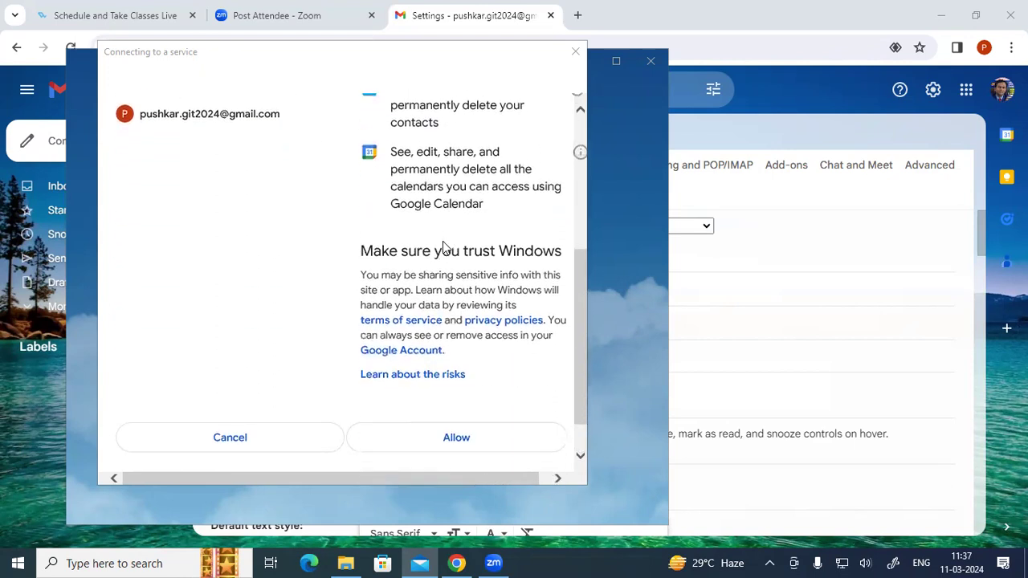
{"action": "left_click", "coordinate": [412, 450]}
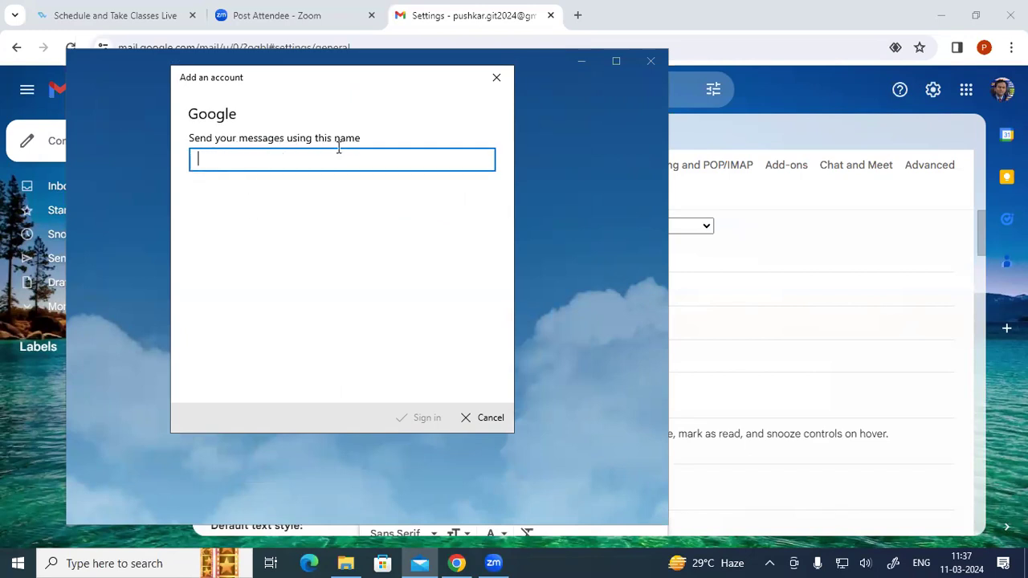
- Enter the user's full name as sender name, finish sign-in, and open the phone-app link in Google Chrome
{"action": "type", "text": "Pushkar Sriv"}
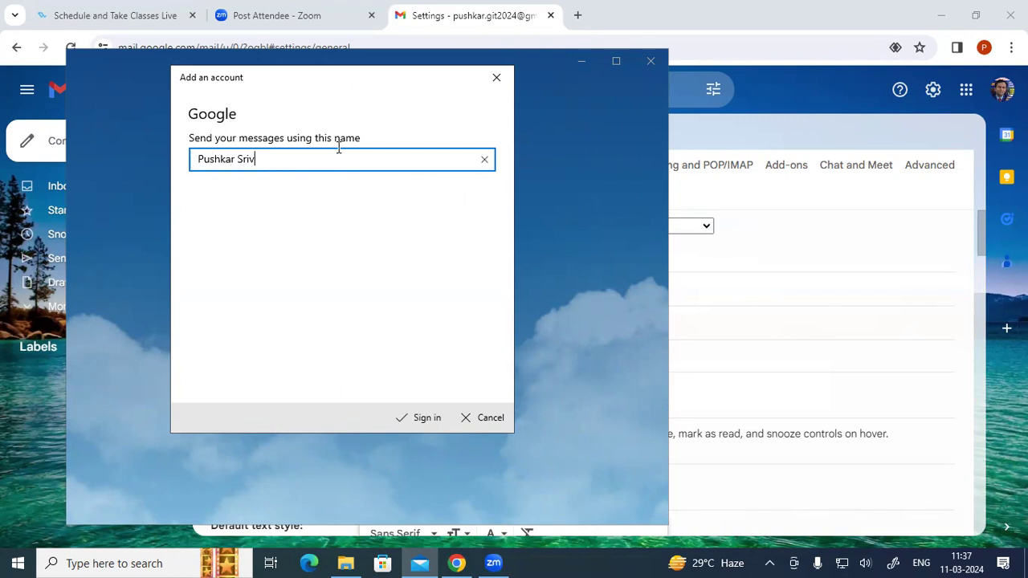
{"action": "type", "text": "astava"}
{"action": "left_click", "coordinate": [422, 423]}
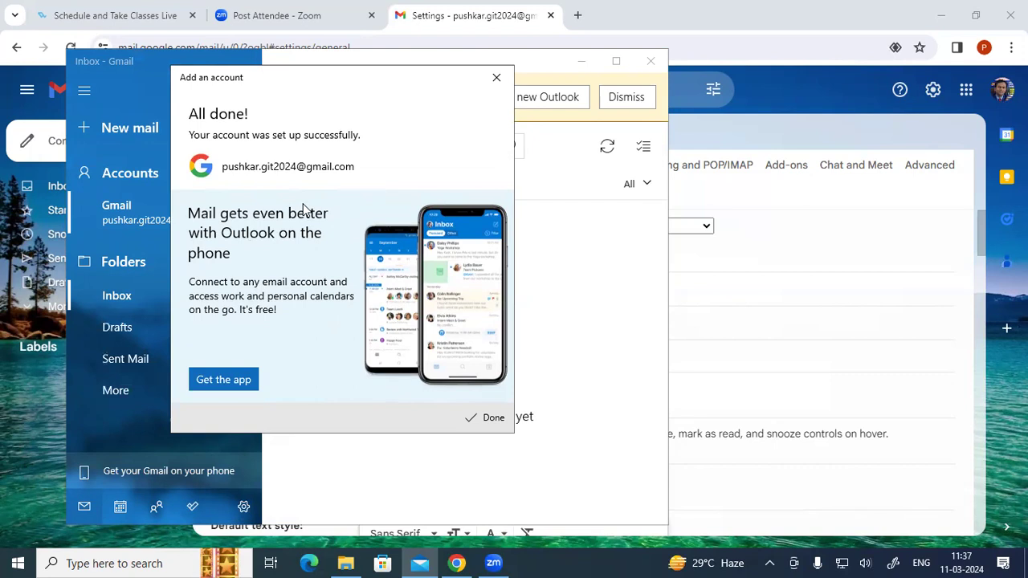
{"action": "left_click", "coordinate": [211, 386]}
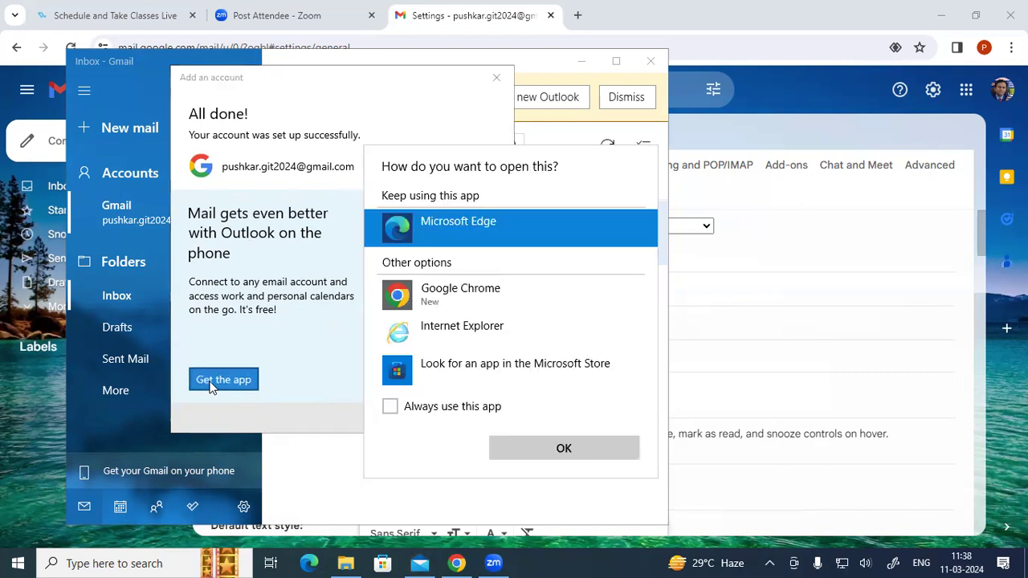
{"action": "left_click", "coordinate": [458, 296]}
{"action": "left_click", "coordinate": [514, 448]}
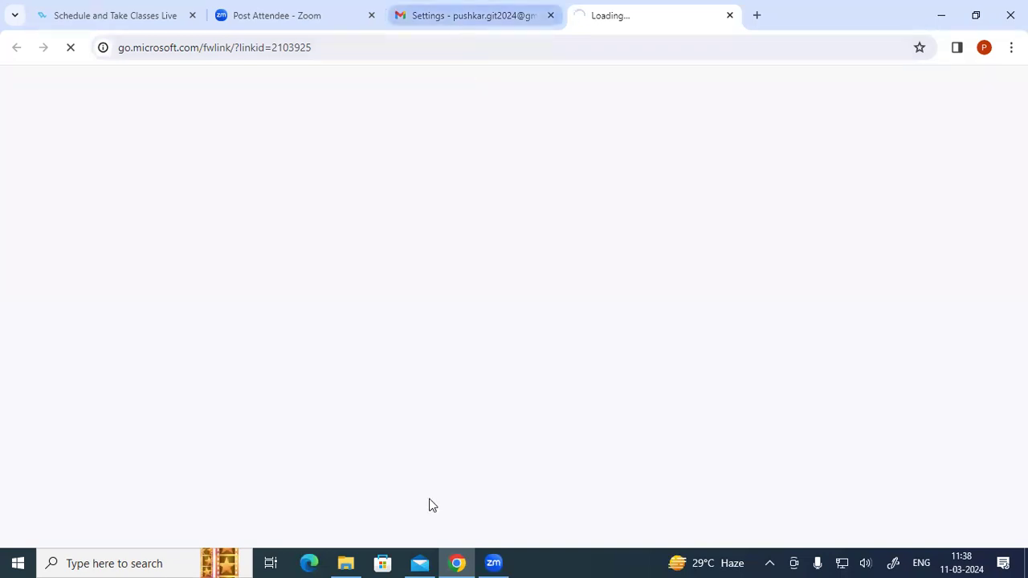
{"action": "left_click", "coordinate": [419, 563]}
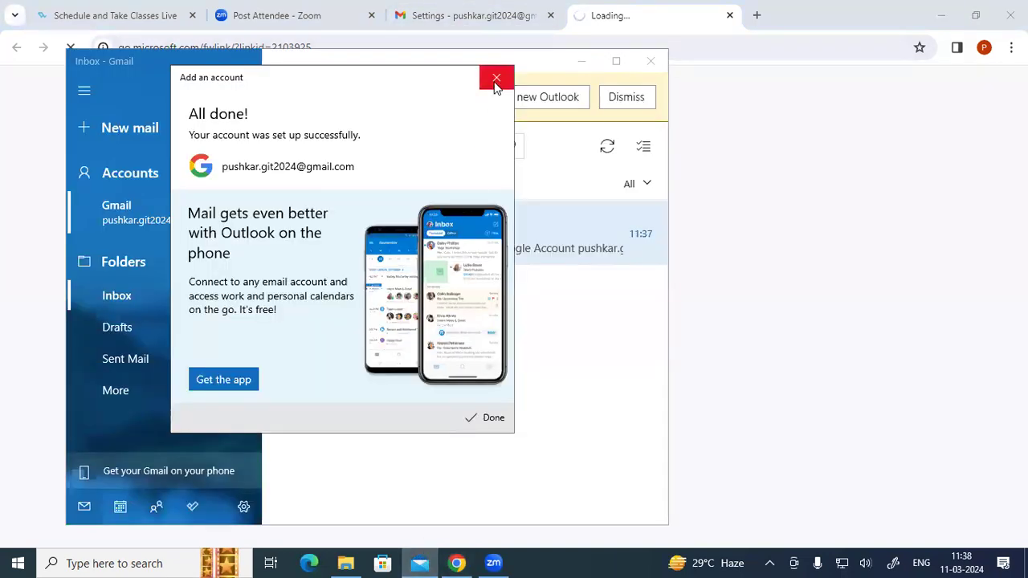
- Close the All done dialog, maximize Mail, dismiss the Outlook banner, and return to Chrome's Gmail settings
{"action": "left_click", "coordinate": [485, 78]}
{"action": "left_click", "coordinate": [616, 61]}
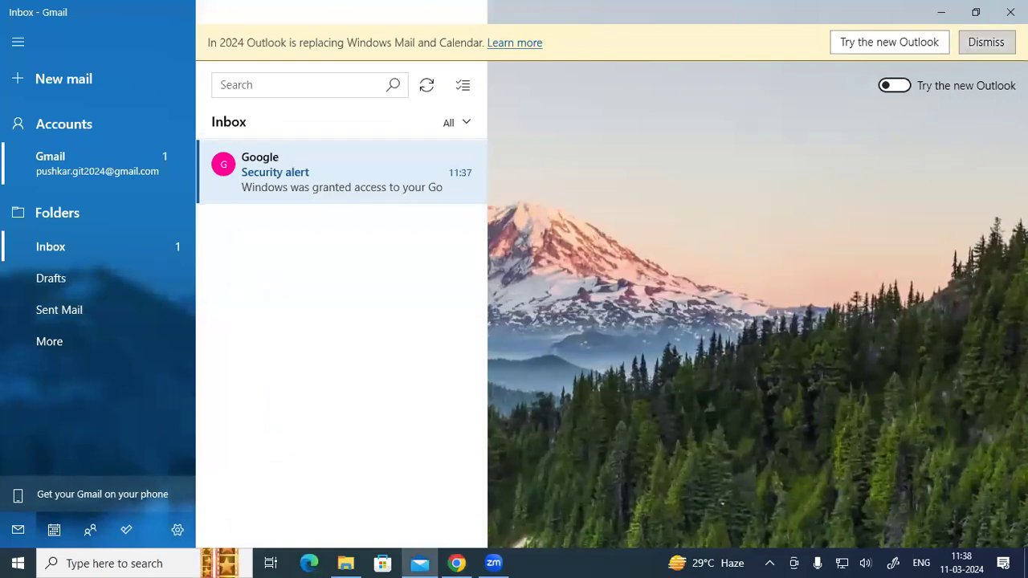
{"action": "left_click", "coordinate": [986, 41]}
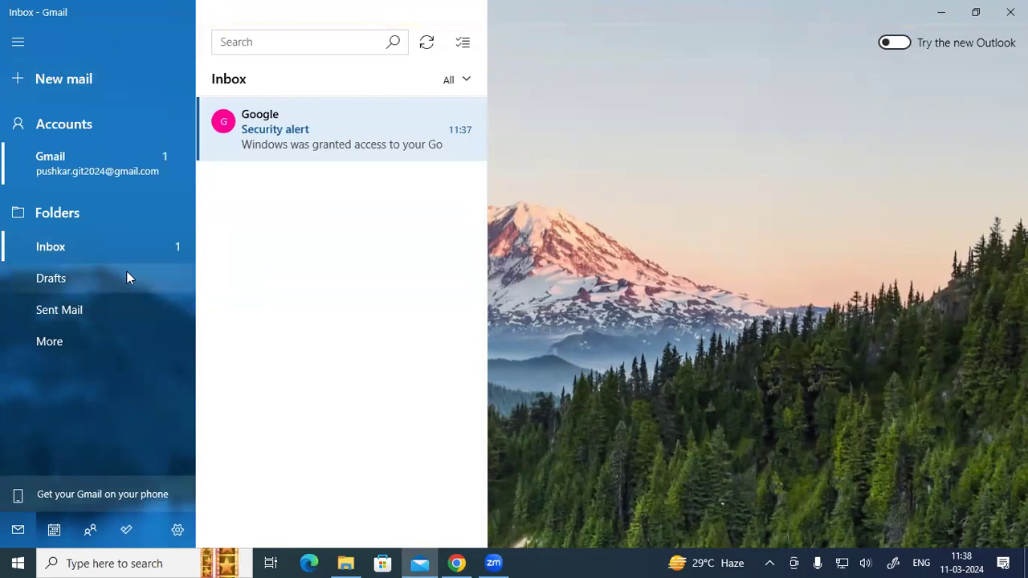
{"action": "left_click", "coordinate": [456, 563]}
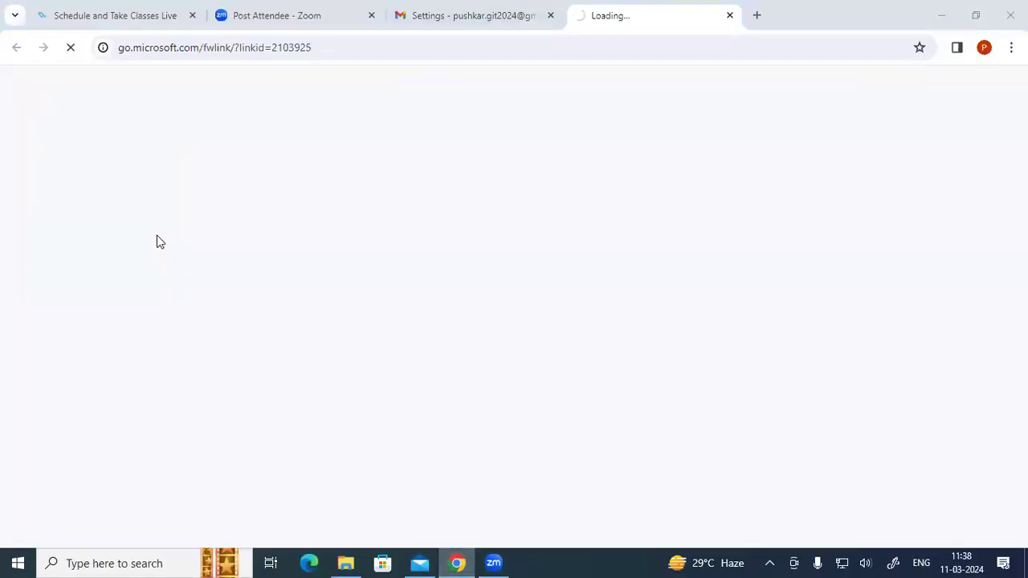
{"action": "left_click", "coordinate": [413, 25]}
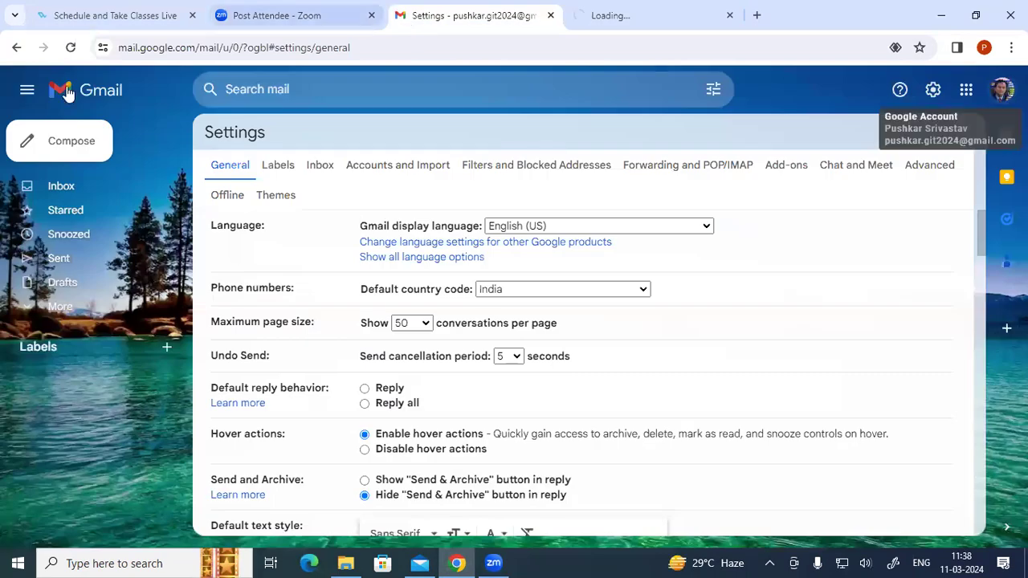
- Leave Gmail settings for the inbox, discarding unsaved changes, and bring Windows Mail back
{"action": "left_click", "coordinate": [62, 186]}
{"action": "left_click", "coordinate": [607, 341]}
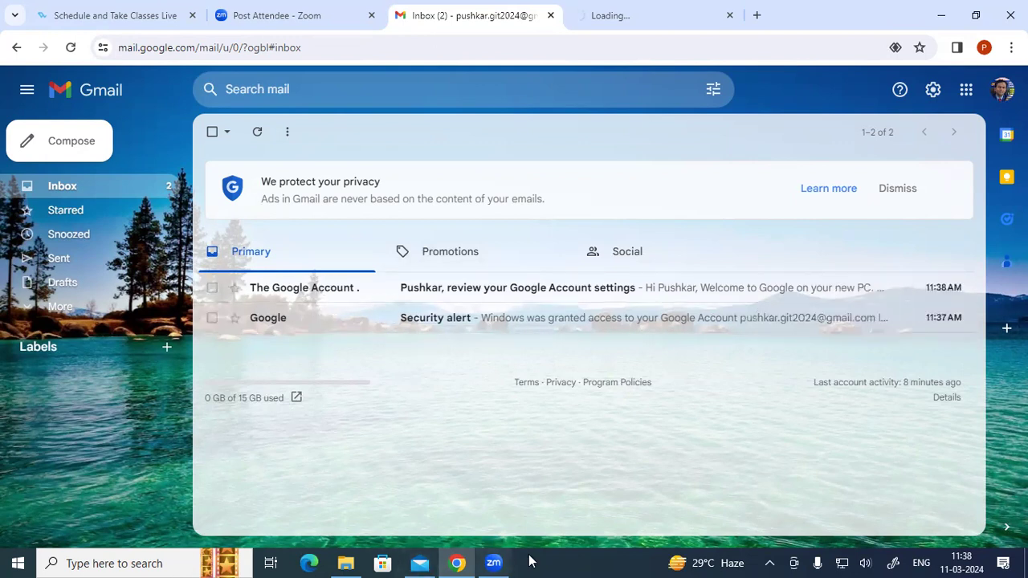
{"action": "left_click", "coordinate": [419, 563]}
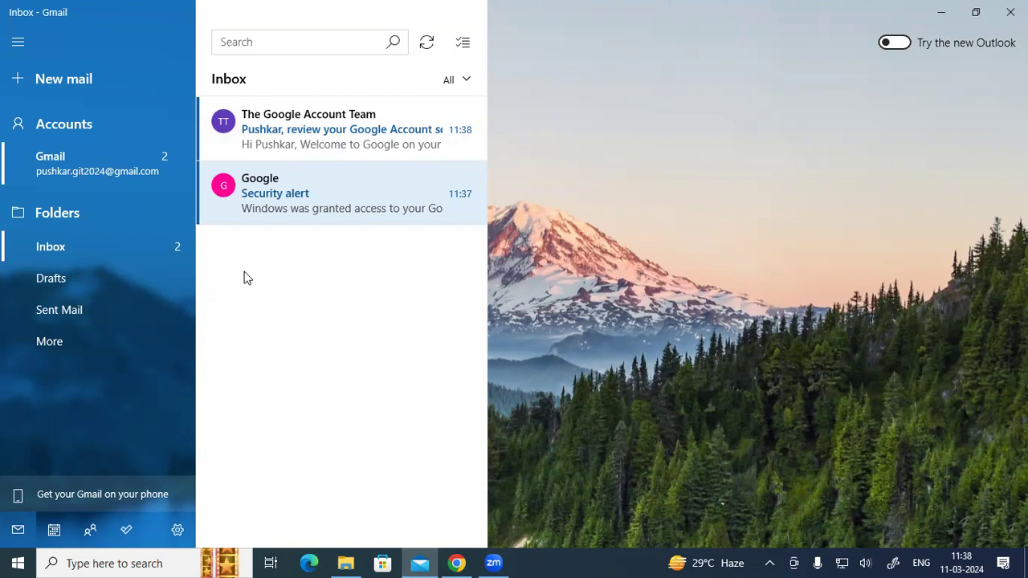
- Start a new email in Windows Mail addressed to the recipient's e-mail address
{"action": "left_click", "coordinate": [43, 78]}
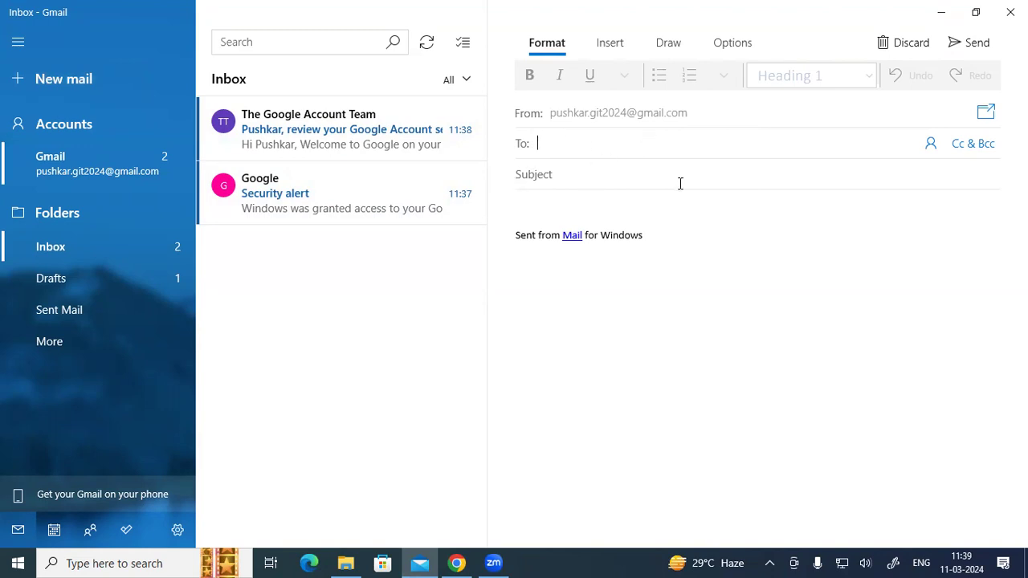
{"action": "left_click", "coordinate": [524, 204]}
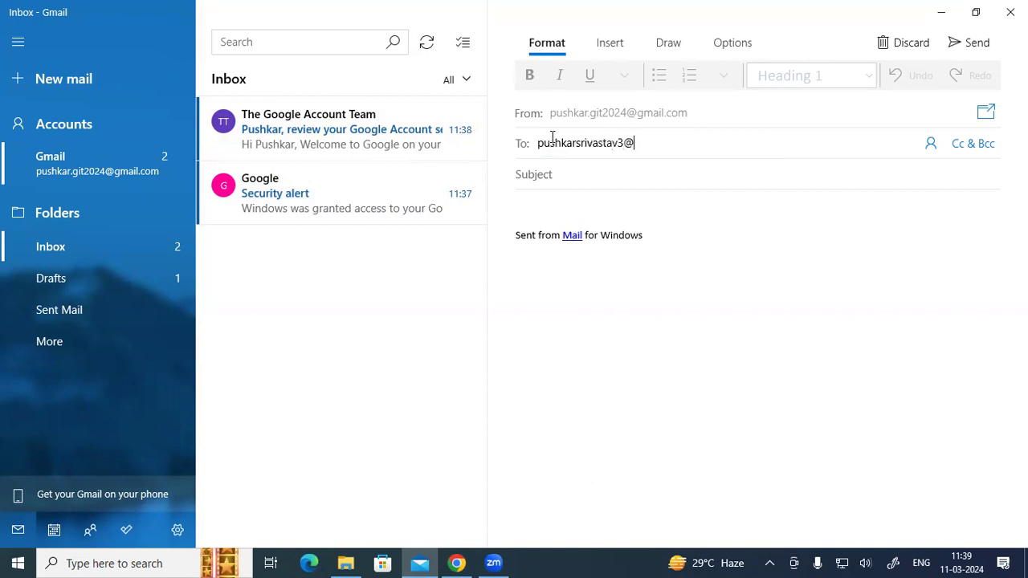
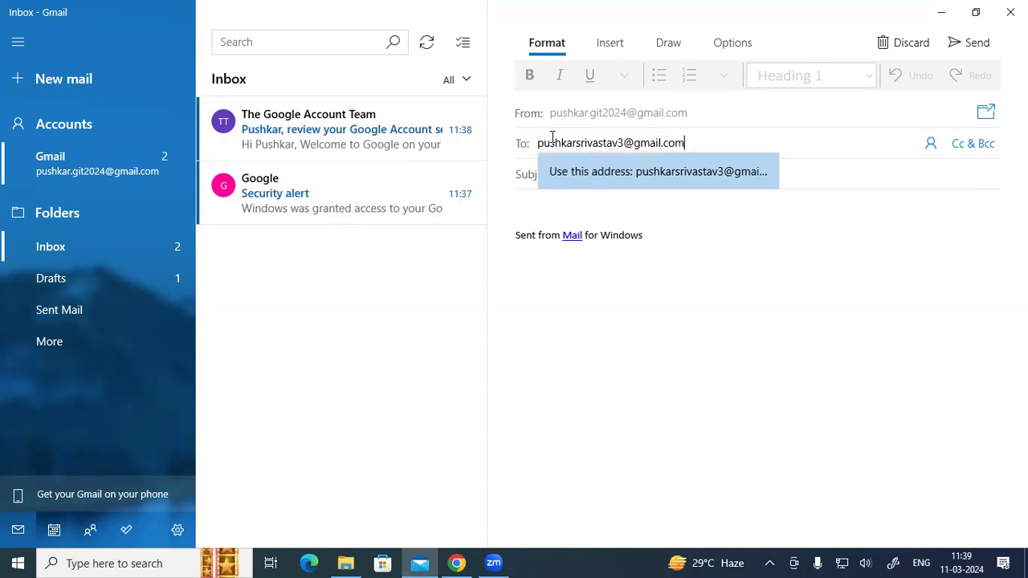
{"action": "left_click", "coordinate": [584, 172]}
{"action": "left_click", "coordinate": [565, 180]}
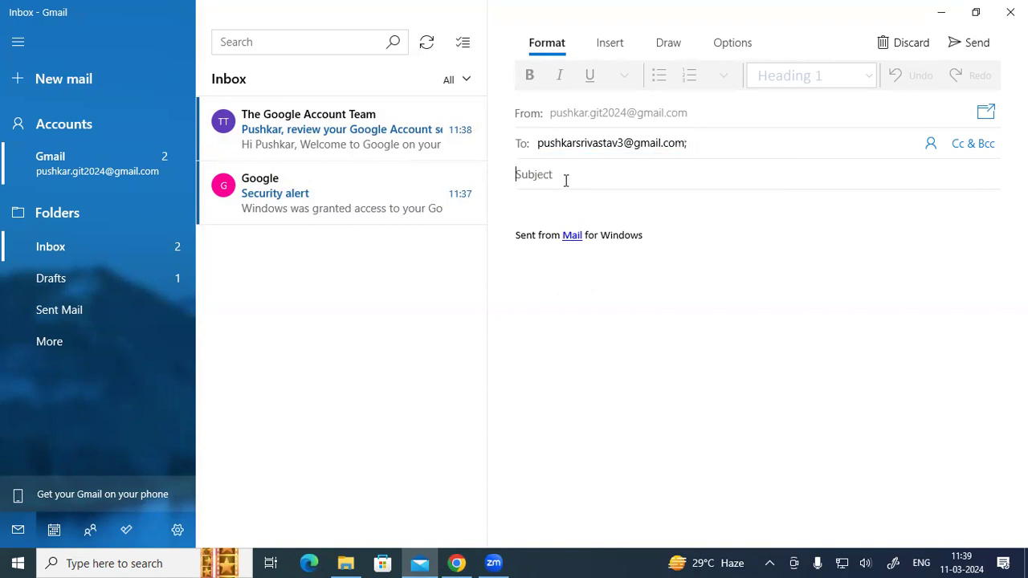